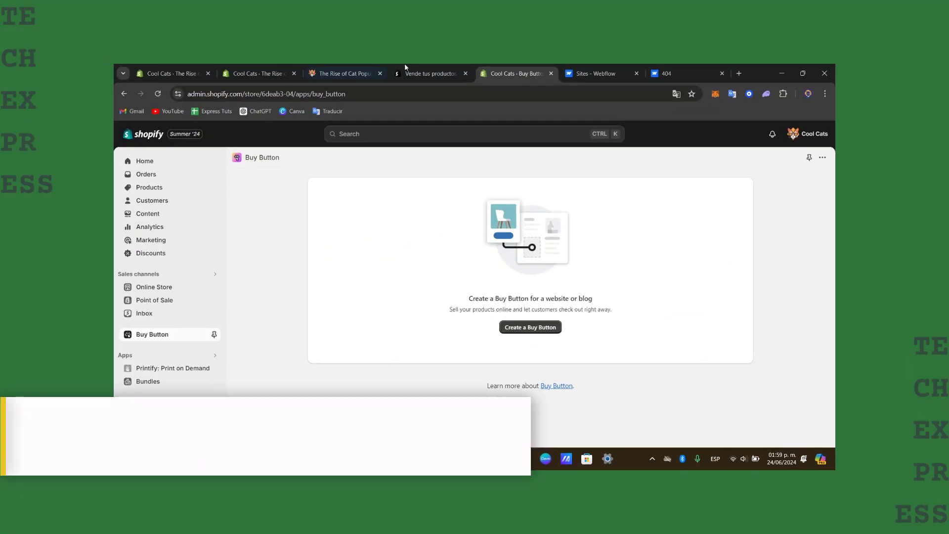
From the blog post tab, open the Our Purr-sonalities page and scroll to its contact form.
click(336, 68)
scroll(554, 324, up, 5)
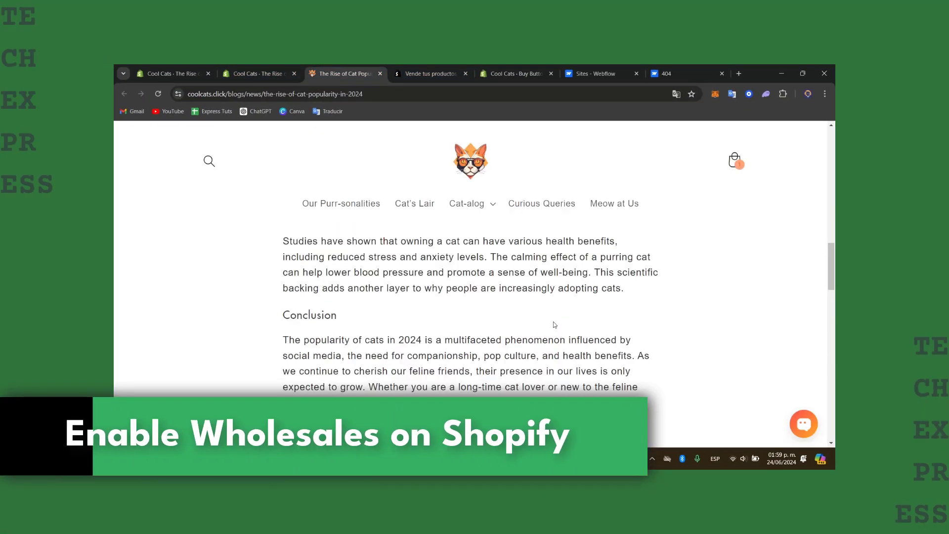
scroll(554, 325, up, 15)
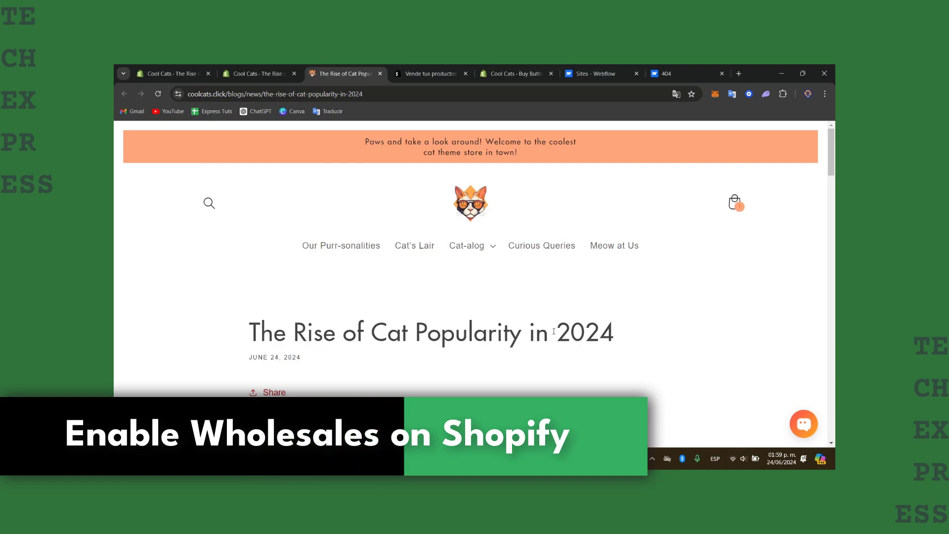
click(368, 250)
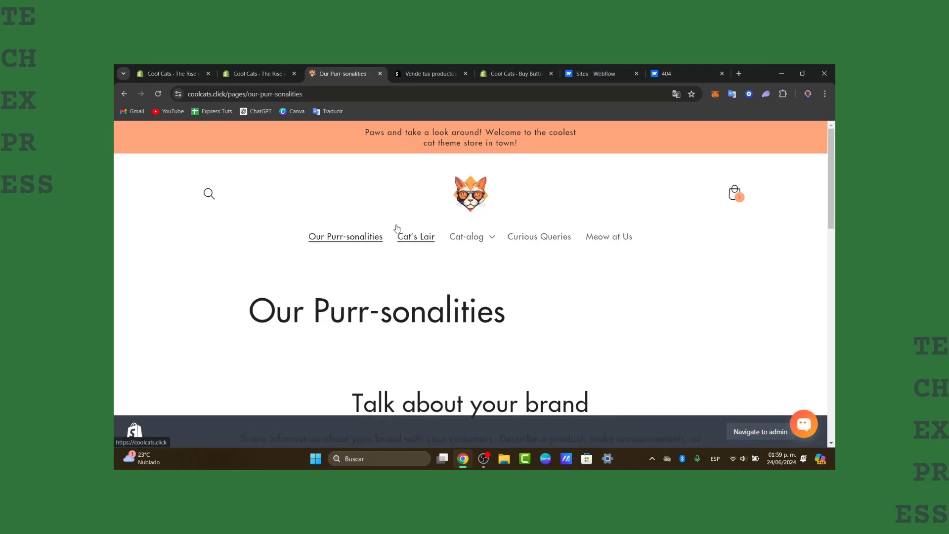
scroll(479, 228, down, 3)
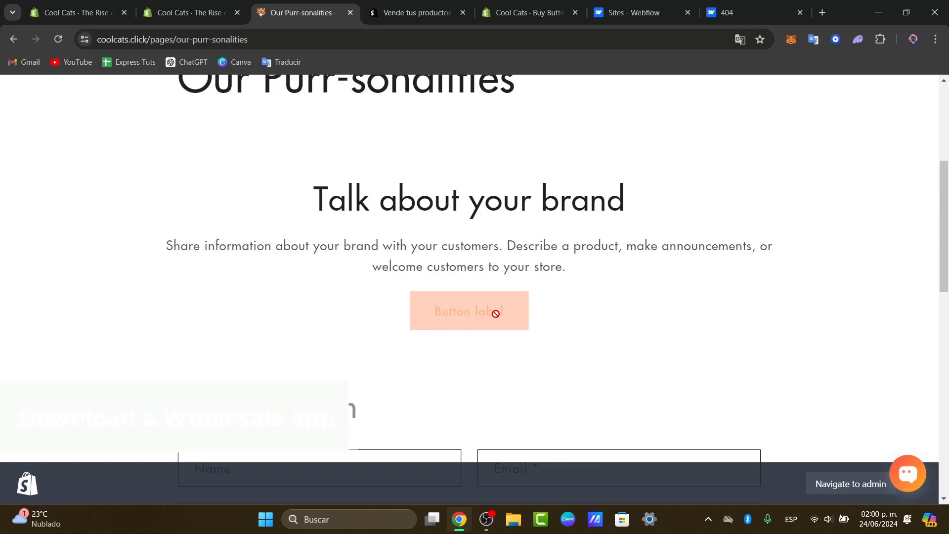
Abandon the unsaved blog post editor and go to apps.shopify.com in its tab.
click(187, 13)
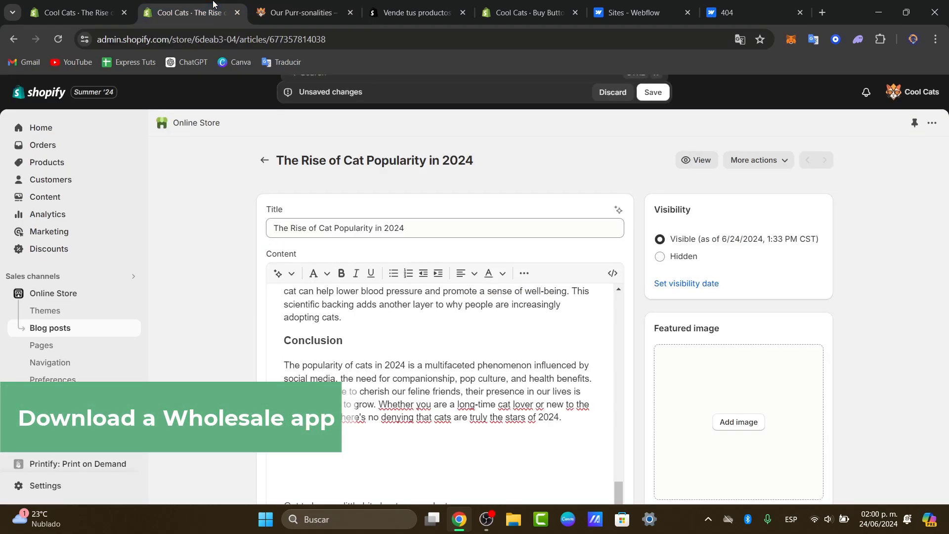
click(232, 42)
text(a)
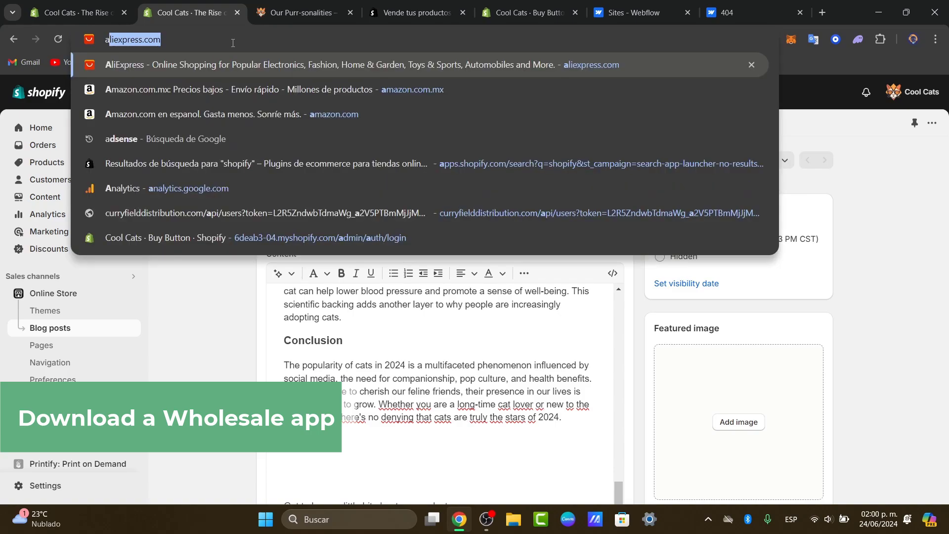
text(pps)
key(Return)
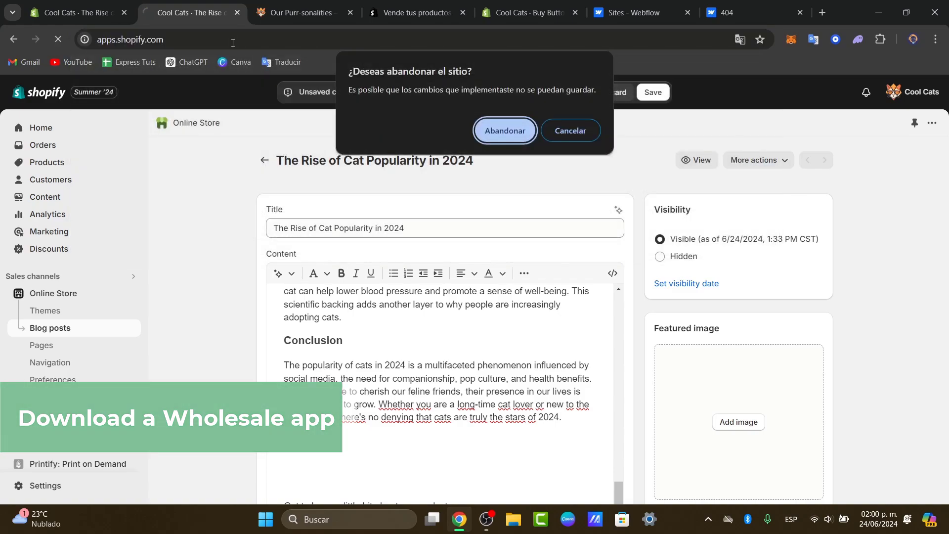
click(515, 125)
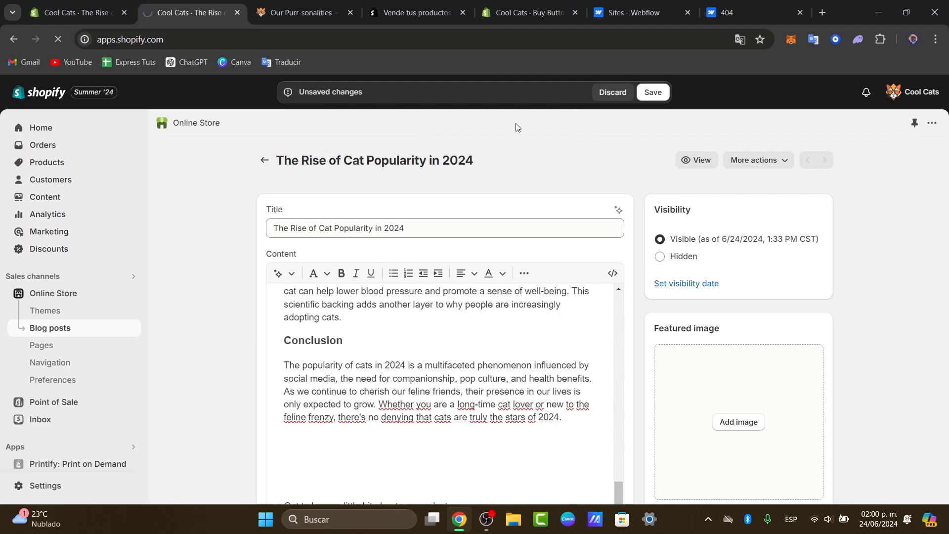
mouse_move(268, 4)
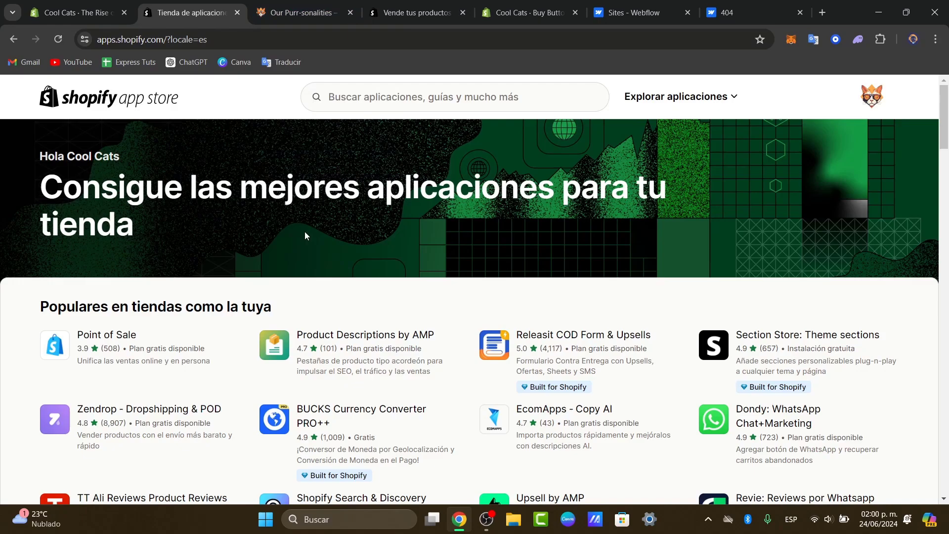
Search the Shopify App Store for 'wholesale'.
click(371, 98)
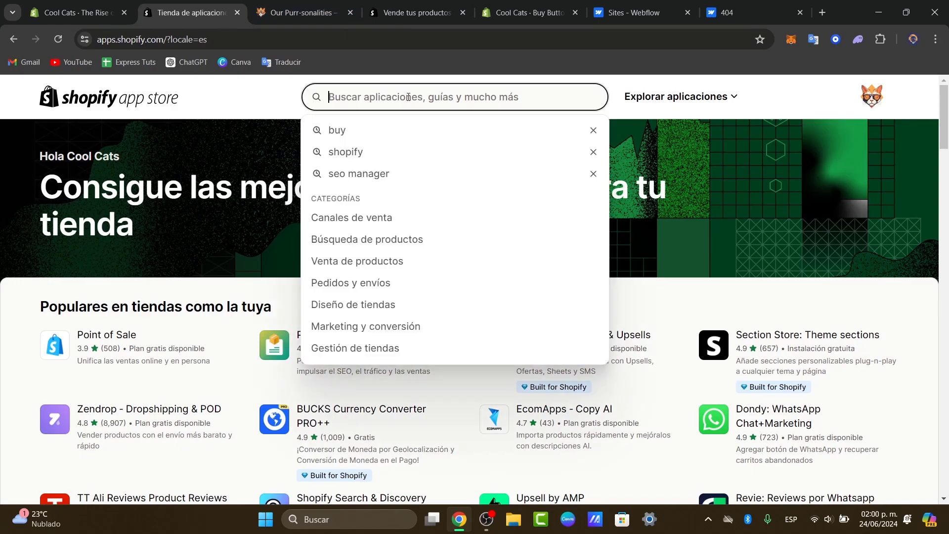
text(whole)
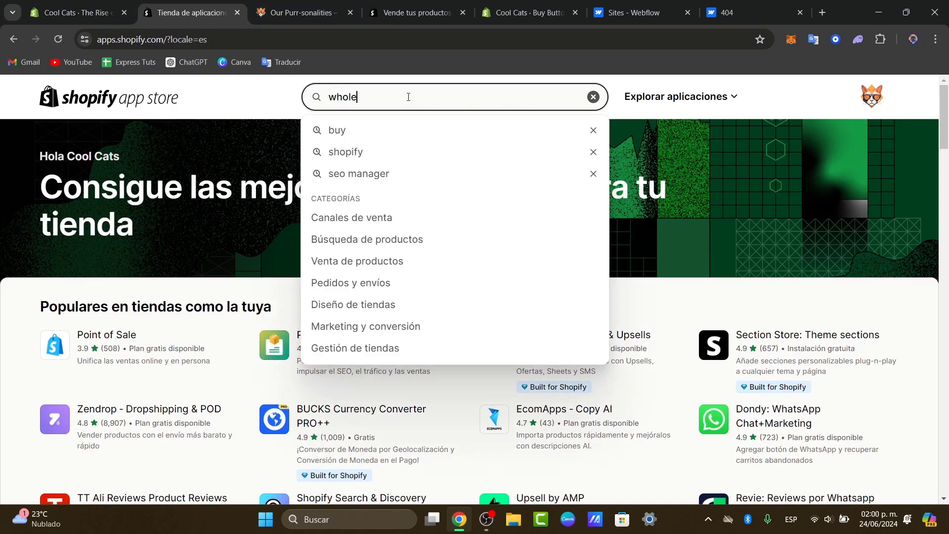
text(sale)
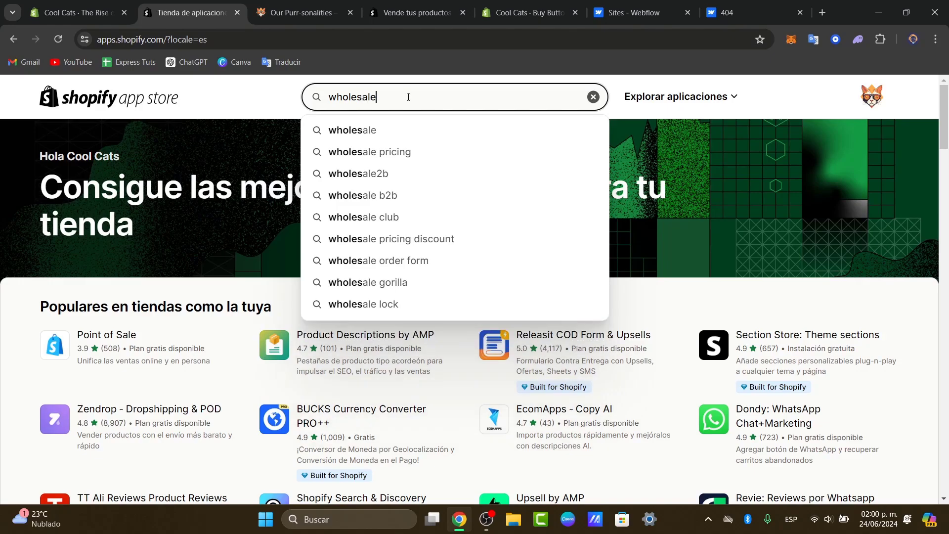
key(Return)
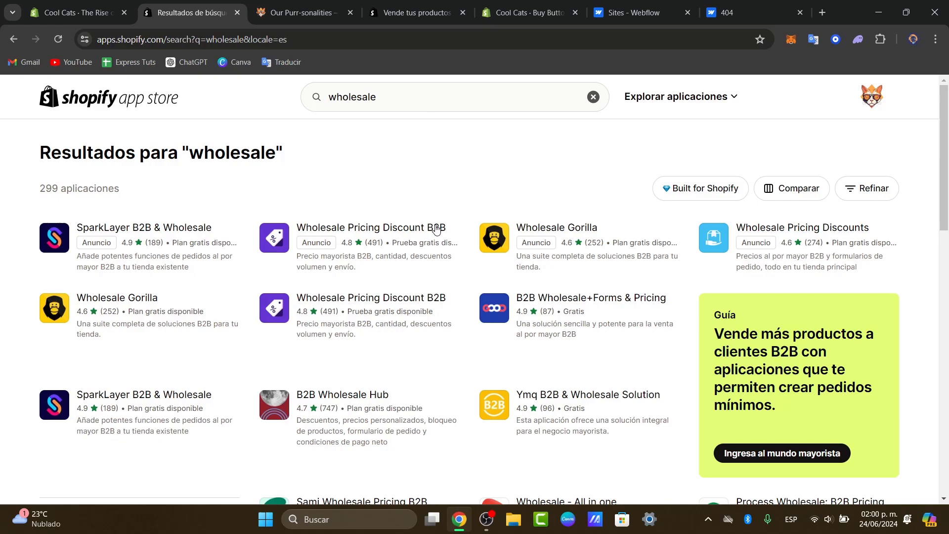
Open the Wholesale Gorilla listing and start its installation.
click(589, 227)
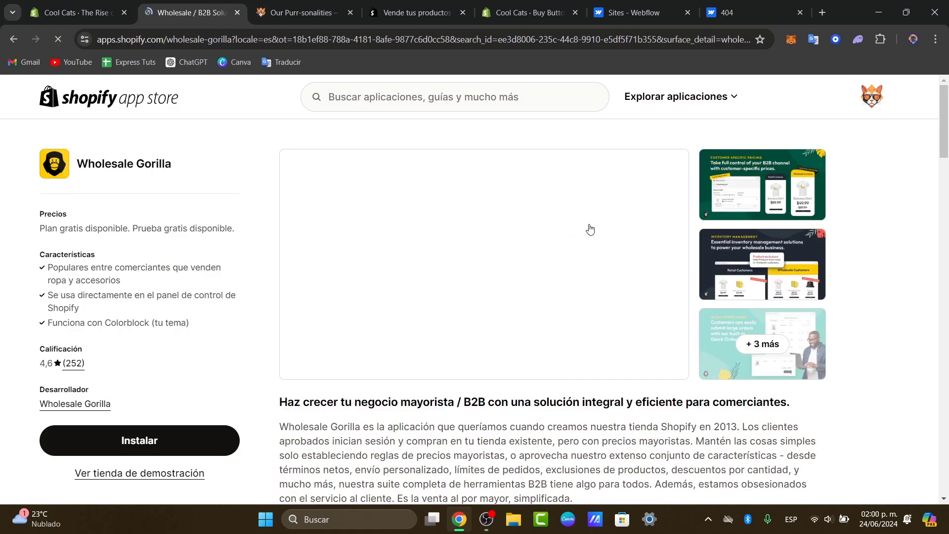
scroll(269, 350, down, 7)
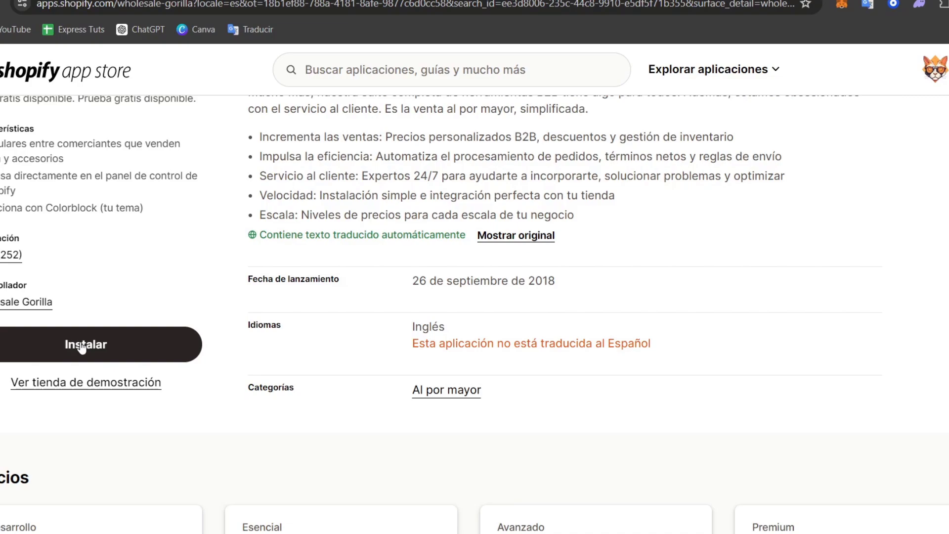
click(82, 347)
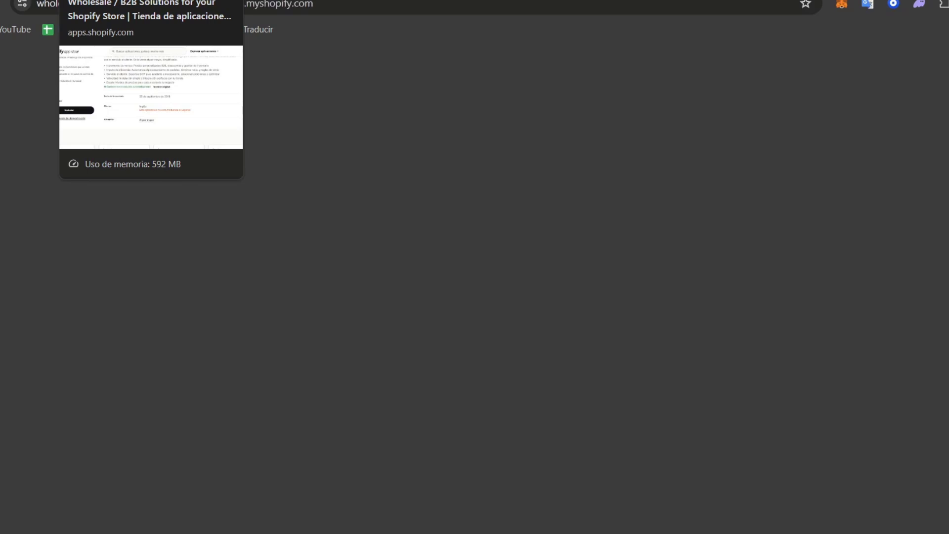
Approve installing Wholesale Gorilla on the Cool Cats store's admin Install app page.
key(ctrl+shift+Tab)
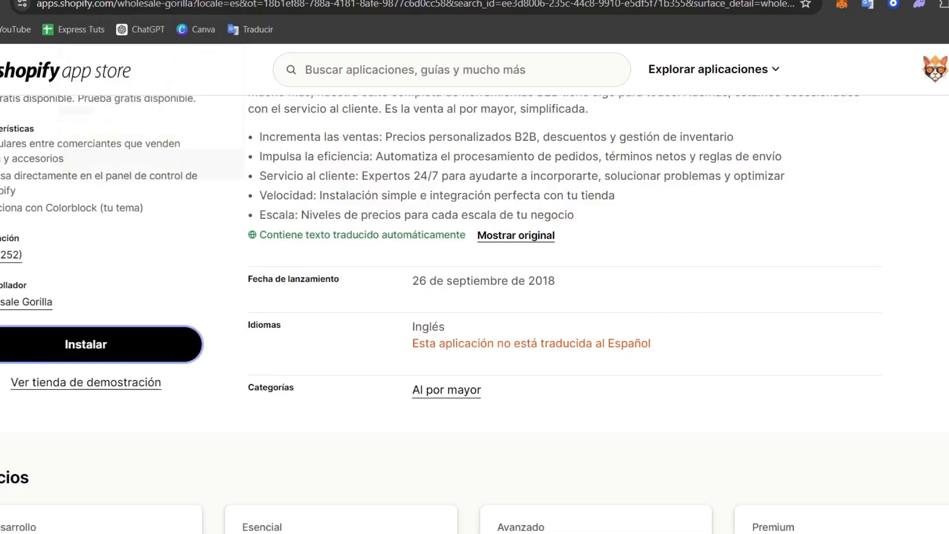
key(ctrl+Tab)
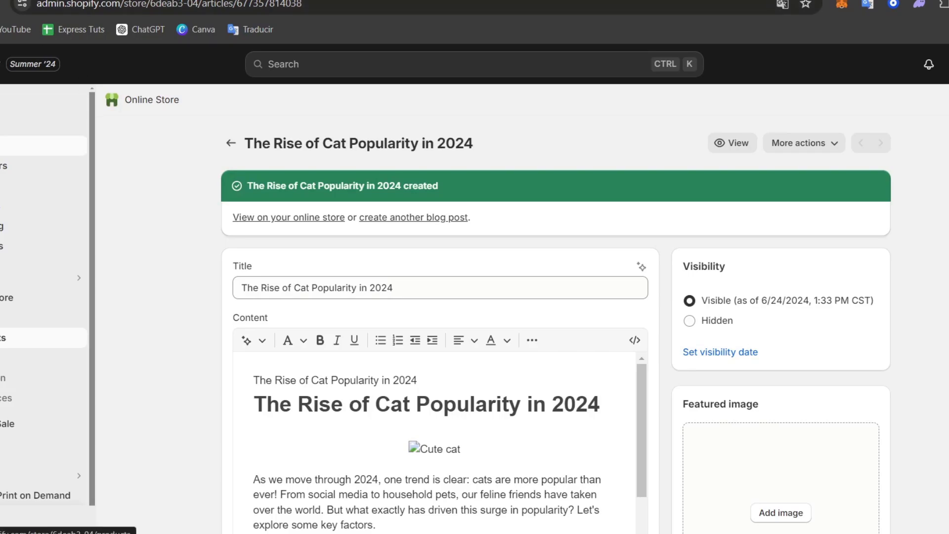
click(12, 246)
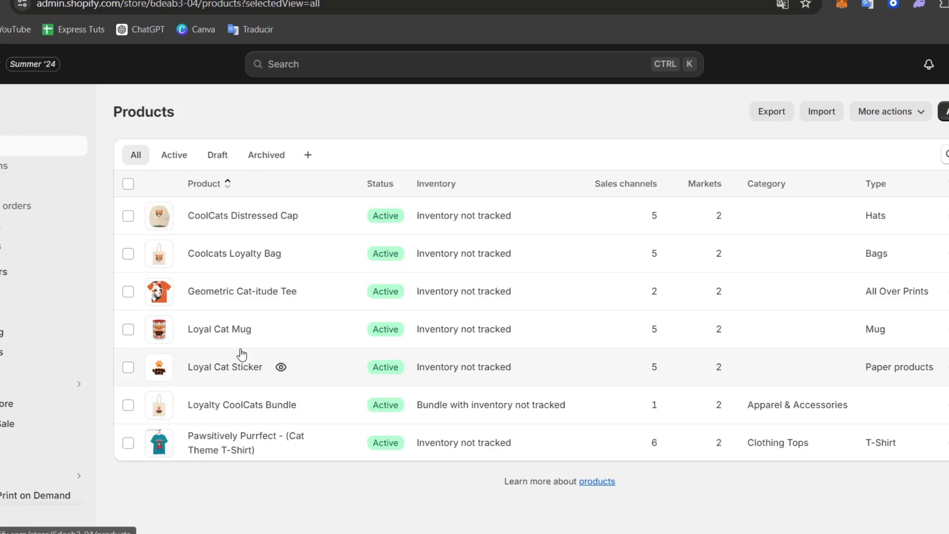
key(ctrl+shift+Tab)
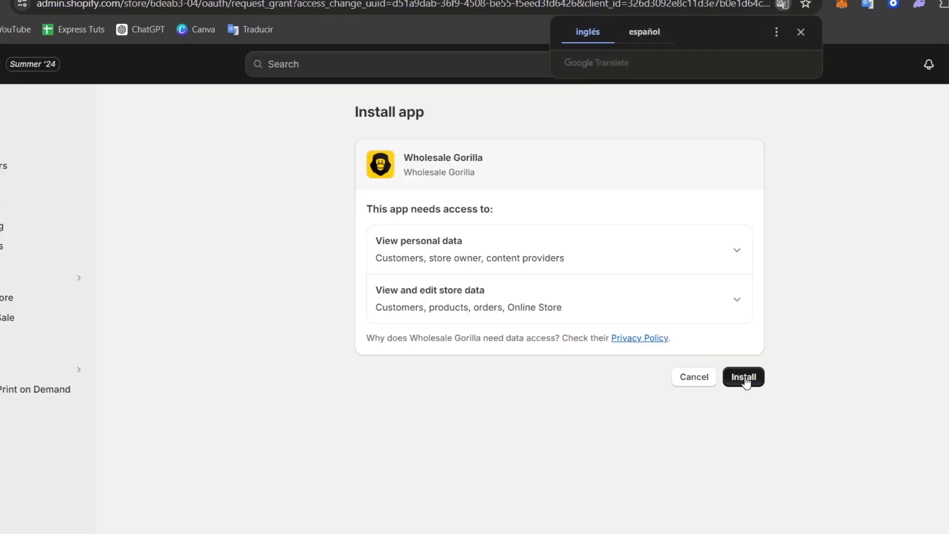
click(746, 377)
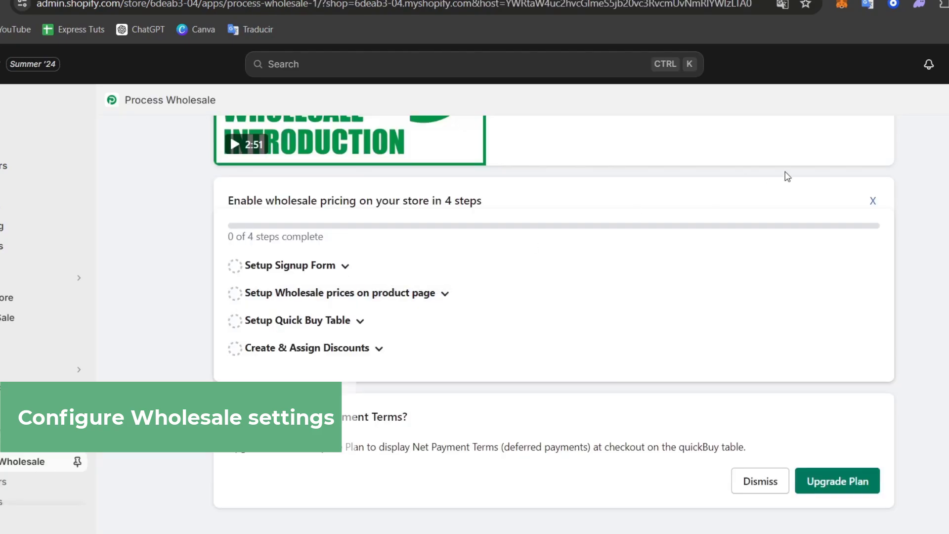
Expand the Setup Signup Form step in the Process Wholesale setup checklist.
drag(229, 200, 521, 208)
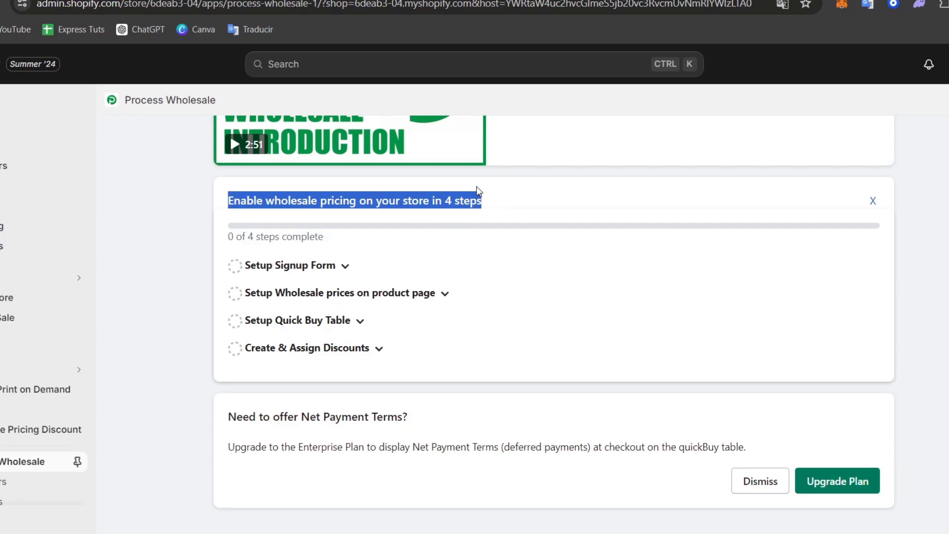
click(334, 267)
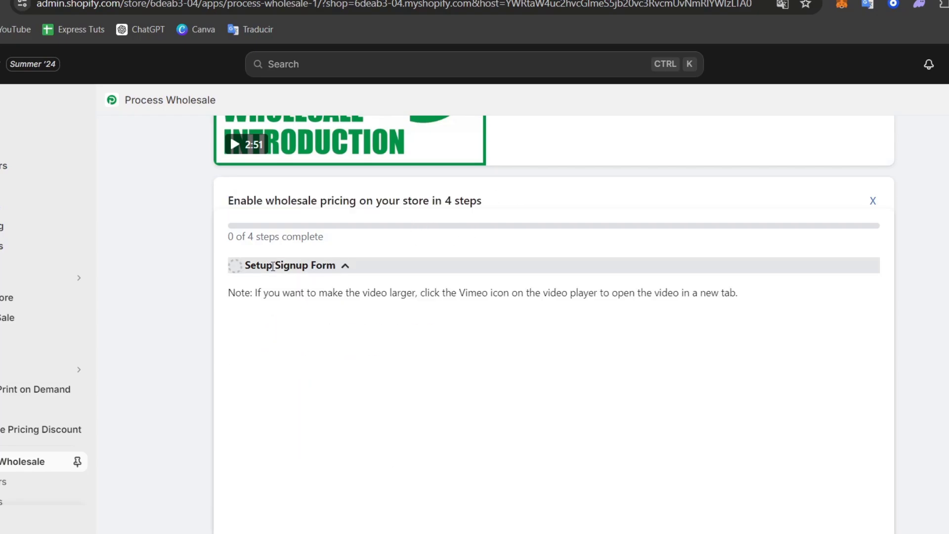
scroll(519, 281, down, 1)
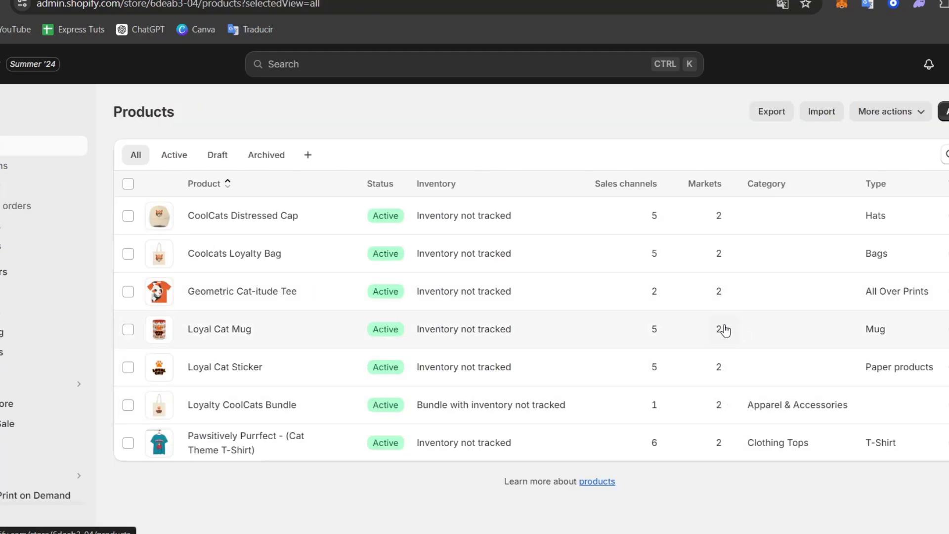
Customize the draft Updated copy of Colorblock theme from the Theme library.
click(6, 403)
click(9, 402)
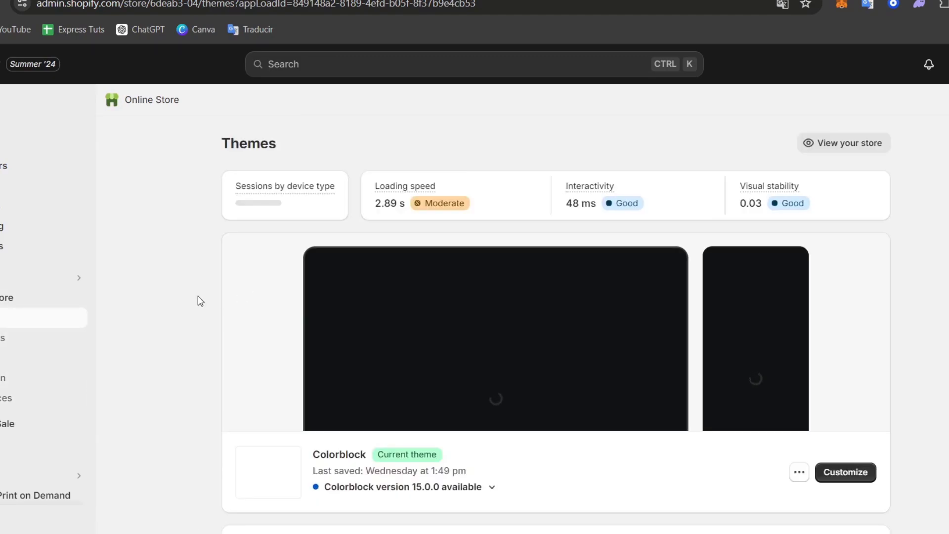
scroll(552, 379, down, 6)
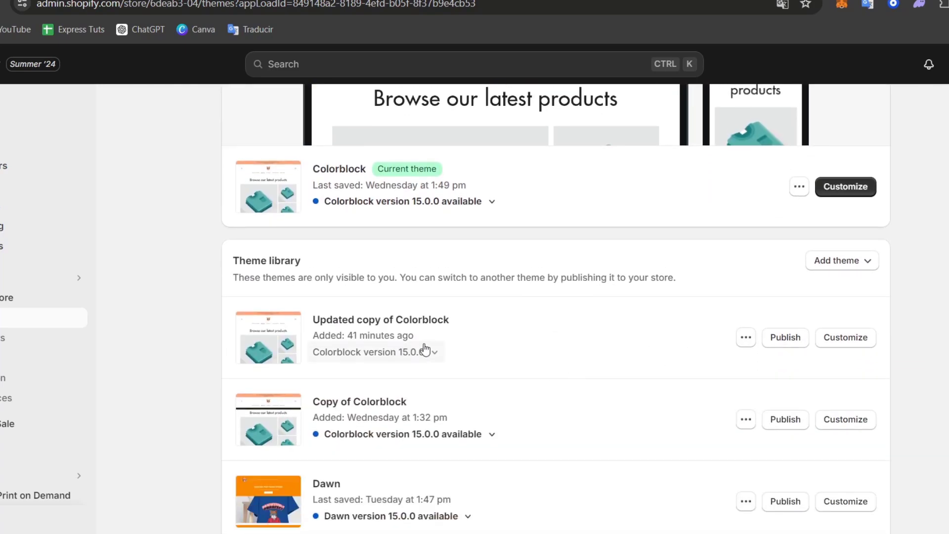
click(426, 352)
click(544, 354)
click(837, 338)
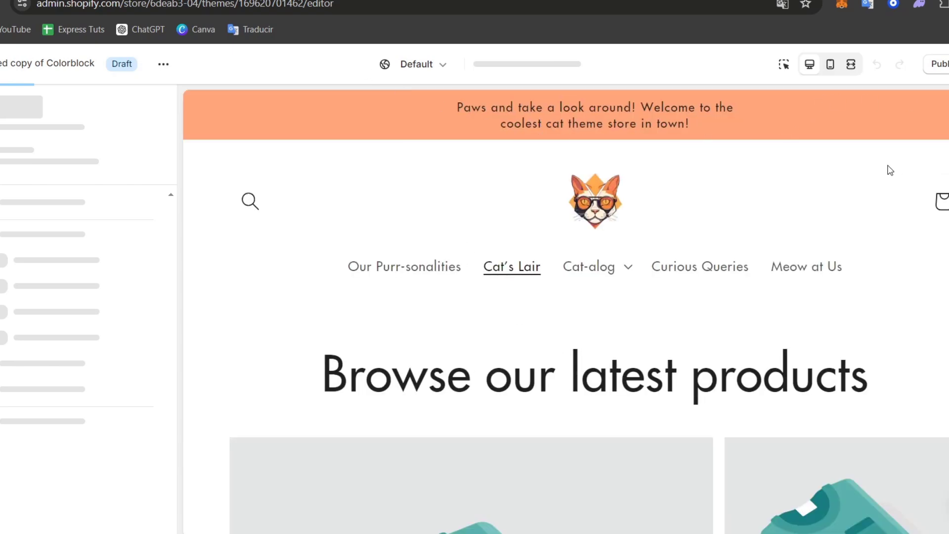
Turn on the Wholesale Gorilla and WH Pricing Discount app embeds.
click(3, 197)
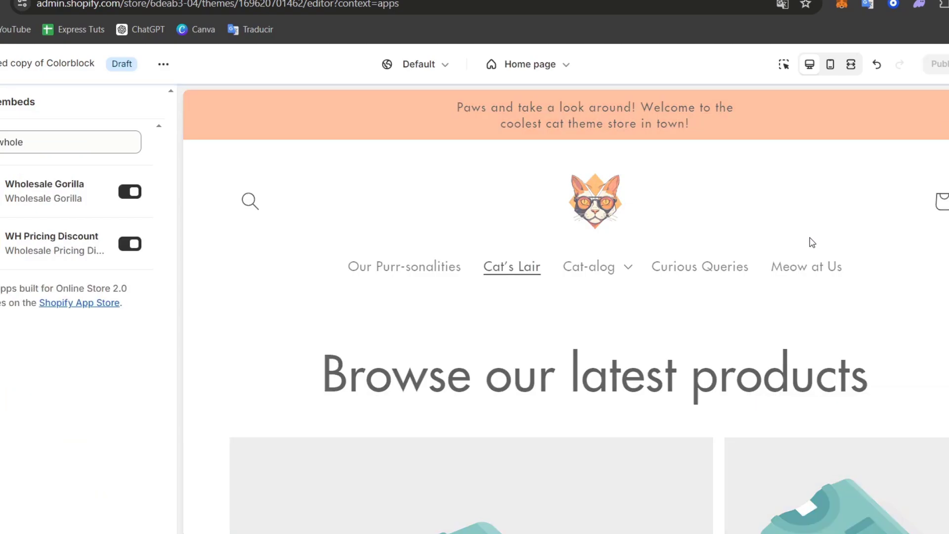
click(594, 271)
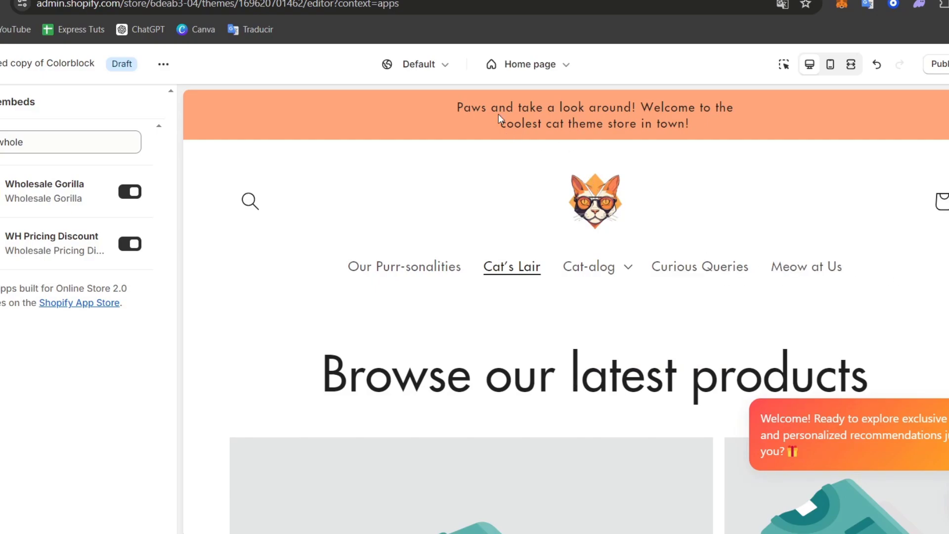
Switch to the signup_wholesale template and delete its Contact Form section.
click(507, 69)
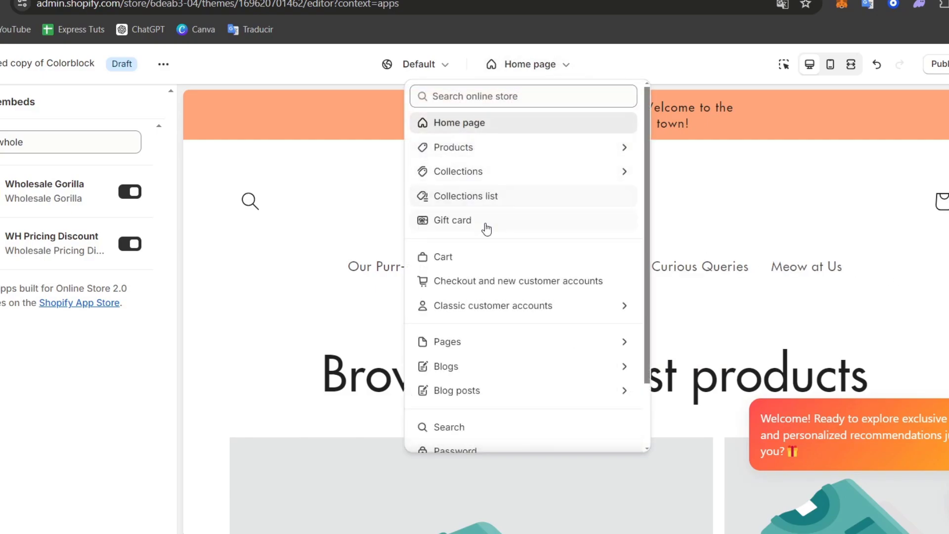
scroll(546, 416, down, 2)
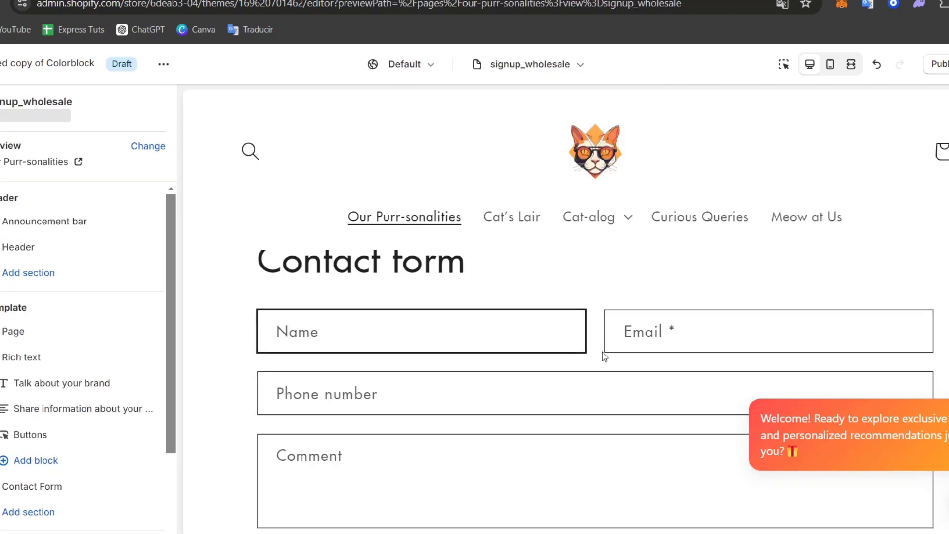
scroll(101, 356, down, 4)
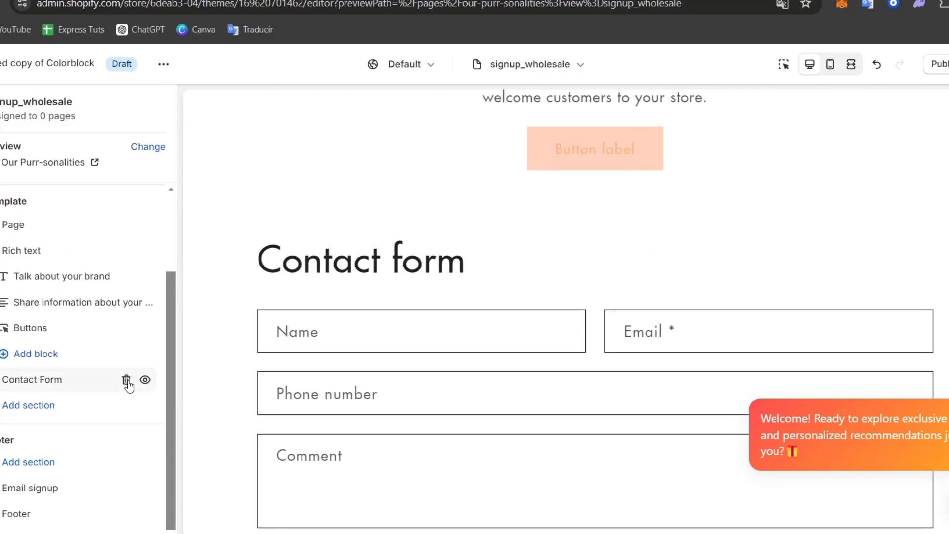
click(127, 380)
Add the Wholesale Signup Form app section to the template.
click(28, 405)
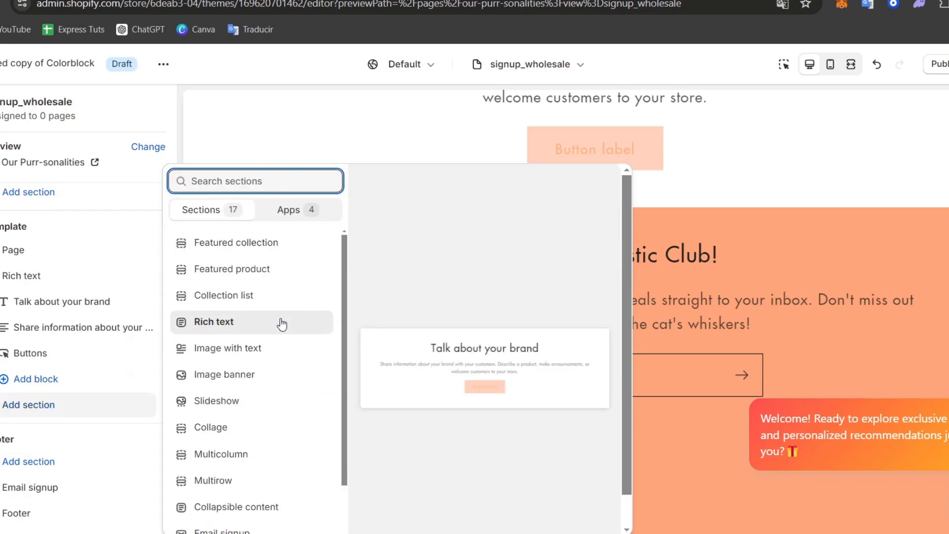
scroll(257, 321, down, 4)
click(294, 183)
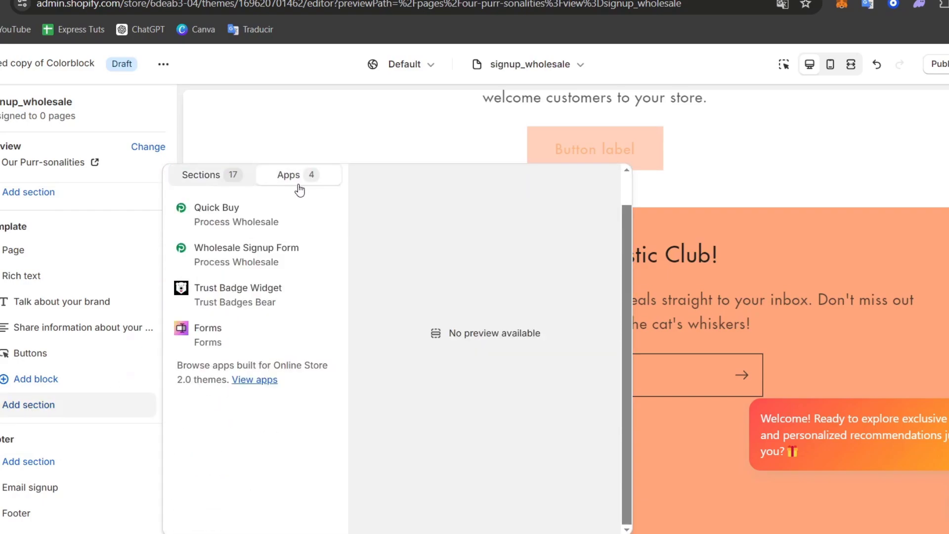
click(294, 266)
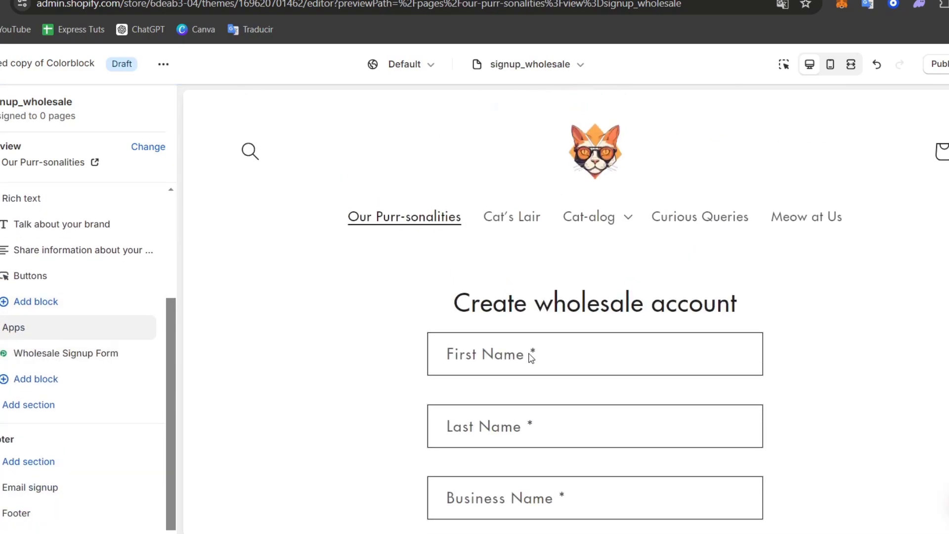
Hide and delete the Rich text section from the signup_wholesale template.
scroll(811, 417, down, 10)
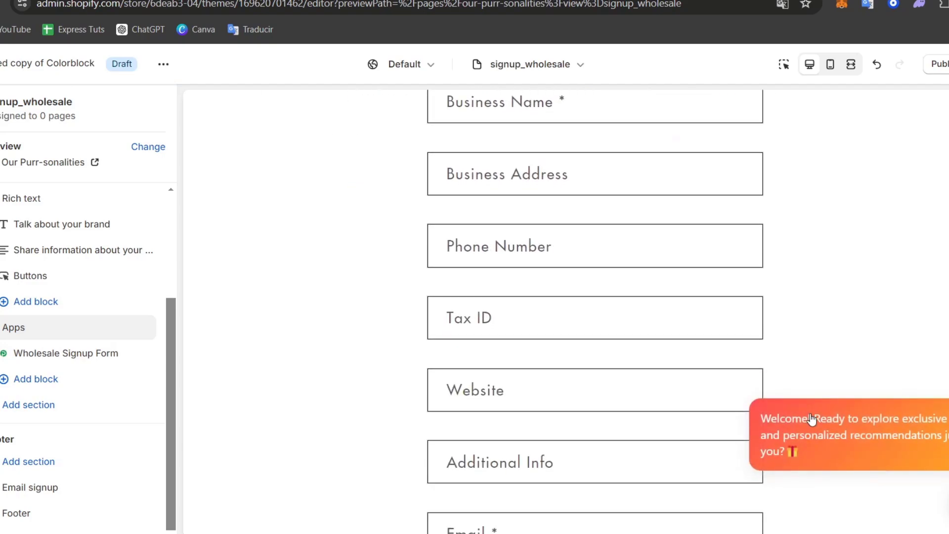
scroll(811, 419, down, 3)
scroll(555, 351, up, 7)
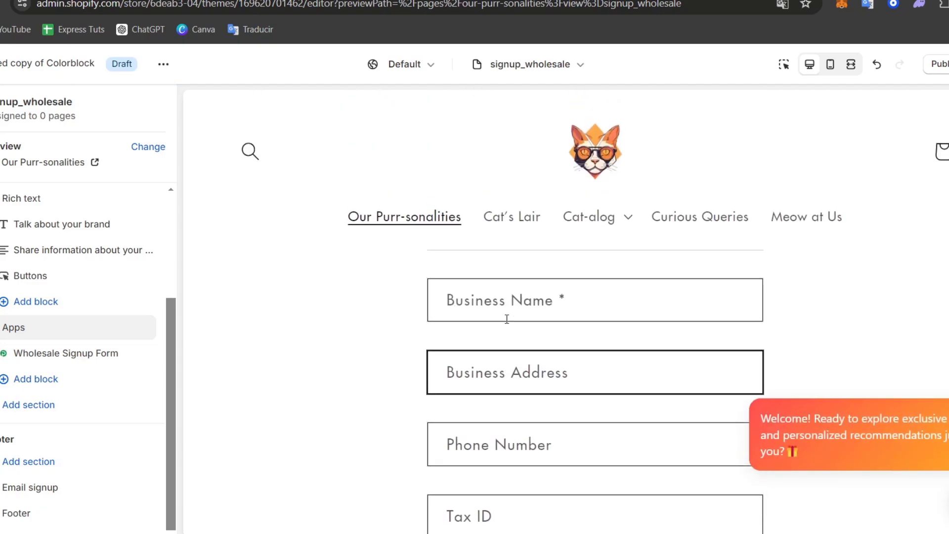
scroll(507, 319, up, 3)
scroll(562, 346, down, 1)
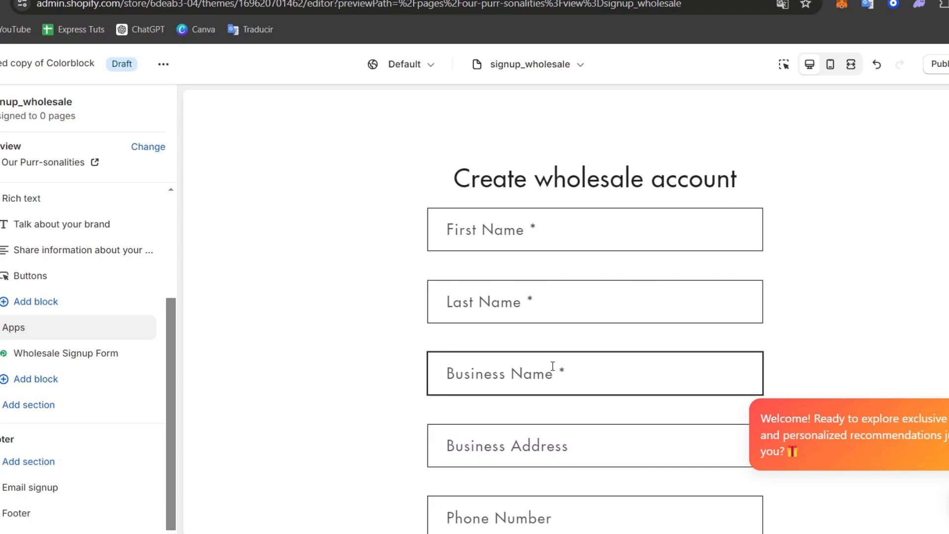
scroll(552, 365, down, 7)
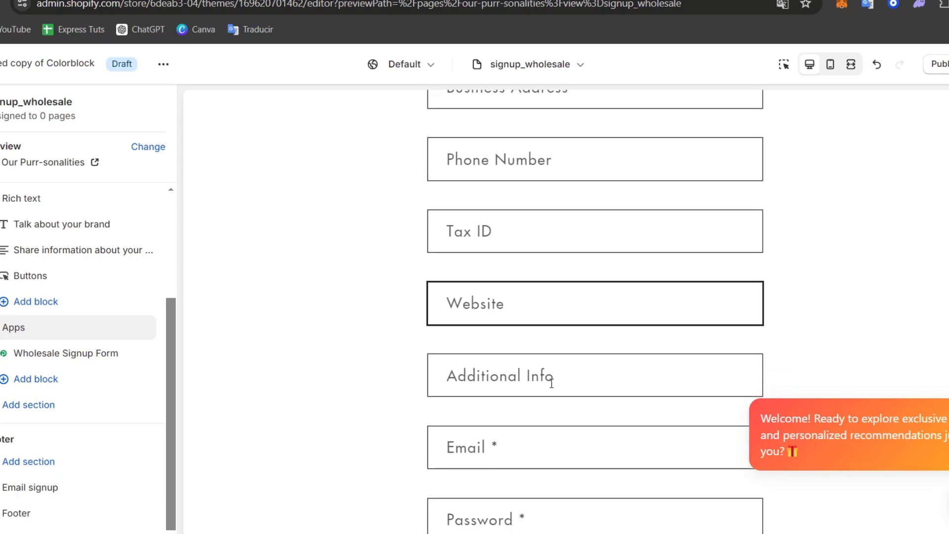
scroll(552, 383, down, 1)
scroll(551, 383, down, 2)
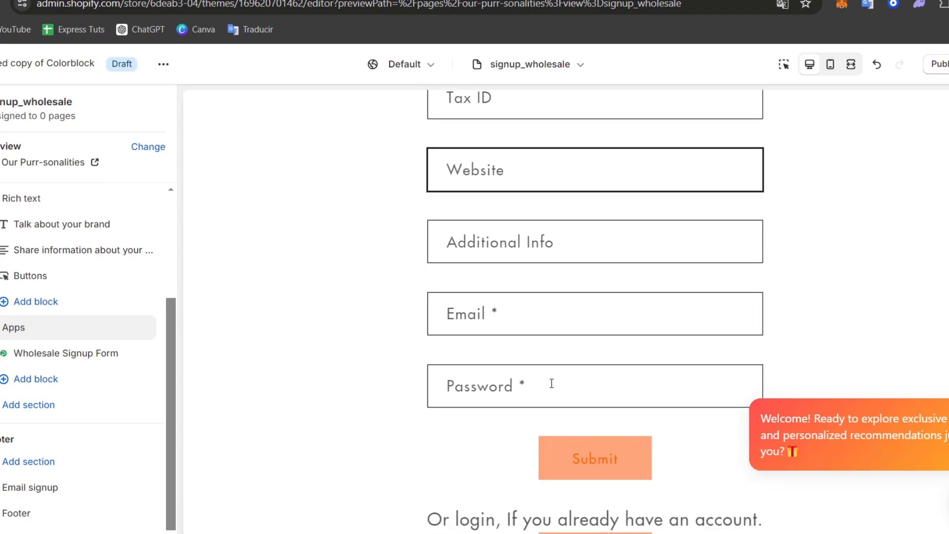
scroll(618, 394, down, 3)
scroll(618, 394, up, 15)
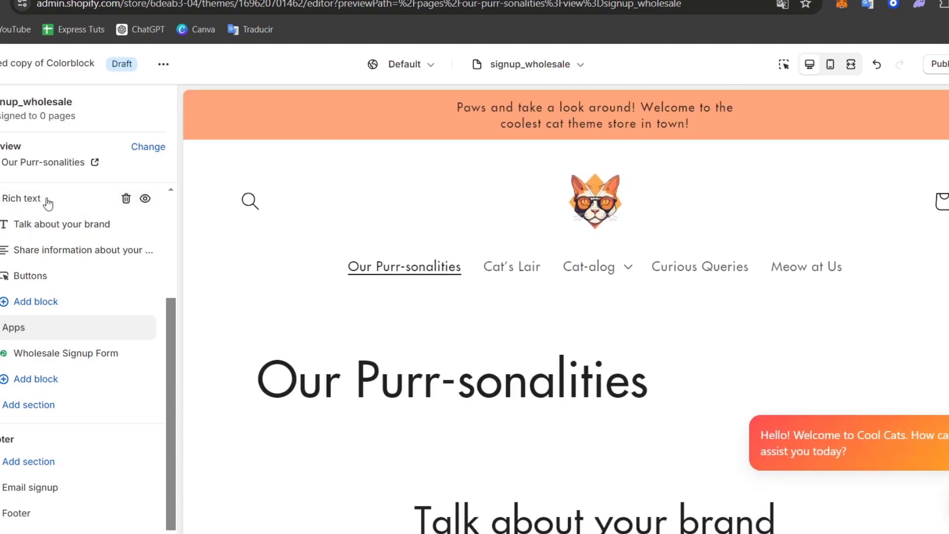
click(145, 198)
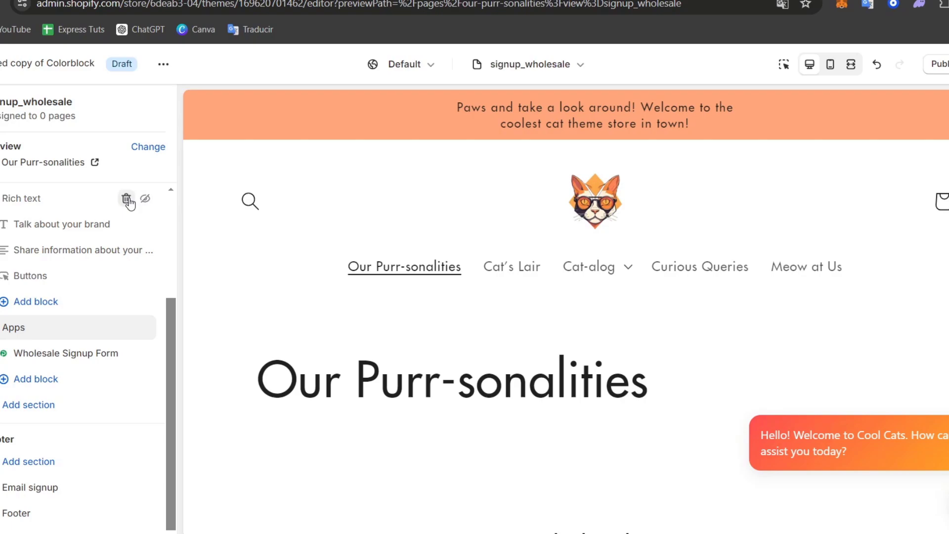
click(127, 200)
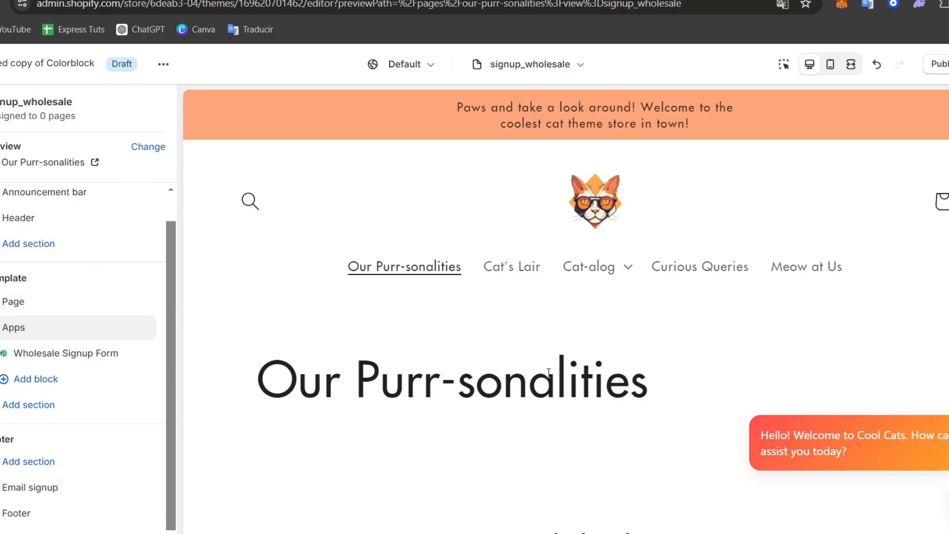
Review the Page section's settings and the remaining title and signup form sections.
scroll(549, 373, down, 3)
scroll(548, 373, up, 3)
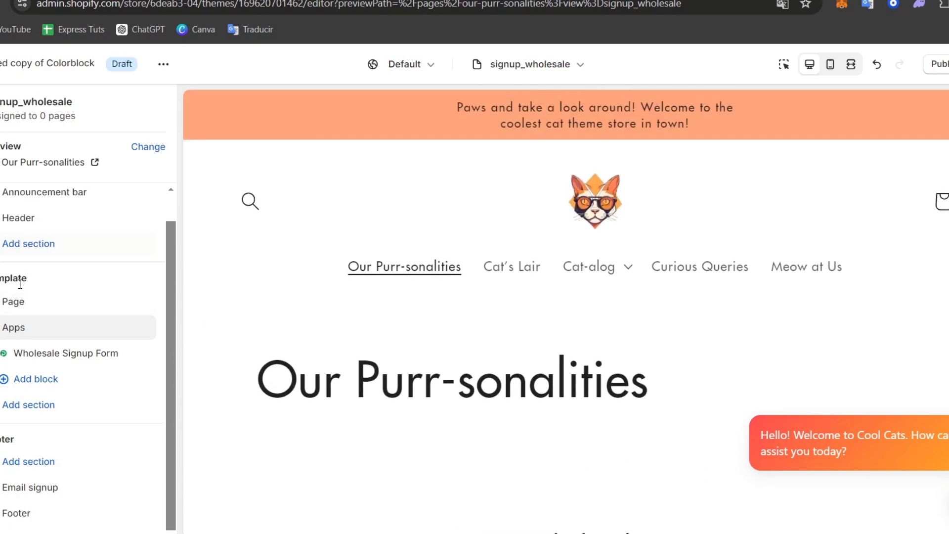
click(33, 309)
key(Escape)
scroll(646, 445, down, 5)
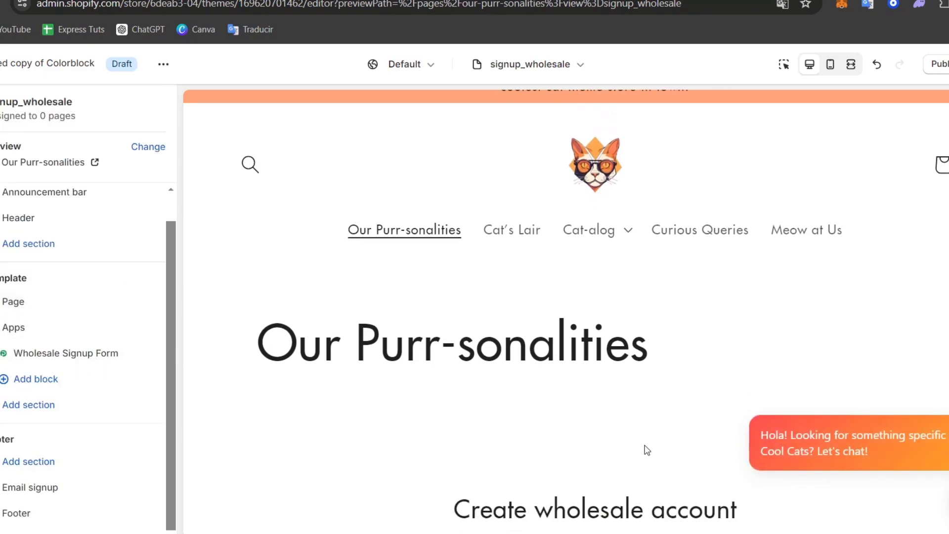
scroll(644, 447, down, 7)
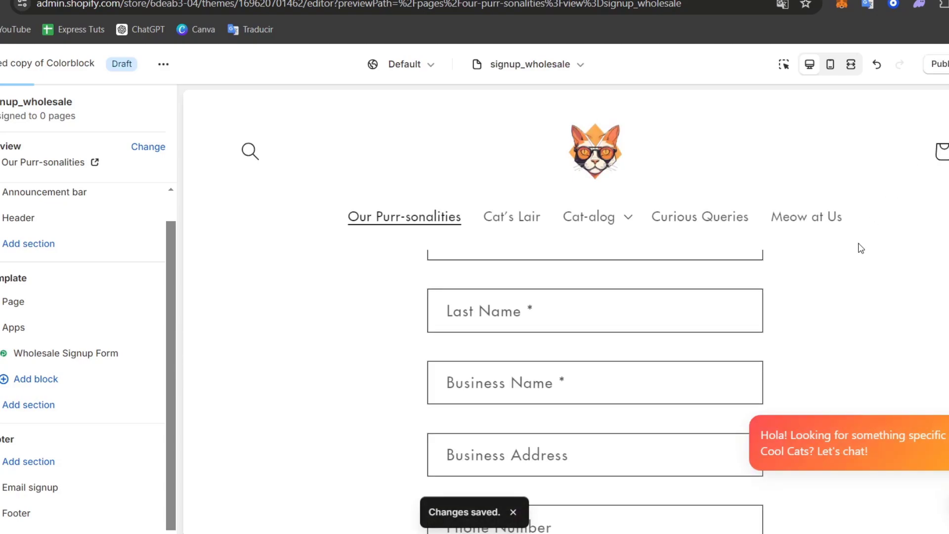
scroll(861, 248, up, 5)
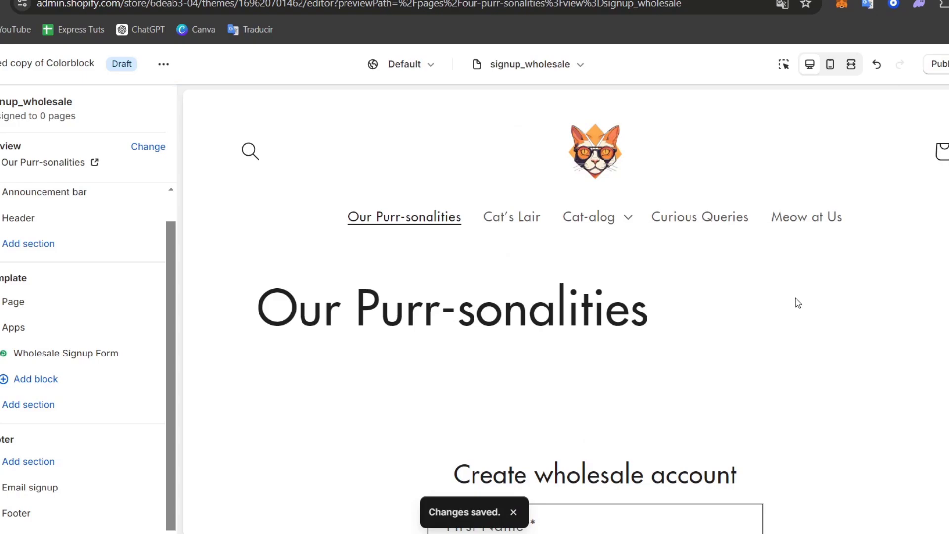
Create a page template named wholesale_catalog based on Default page.
click(531, 75)
click(504, 356)
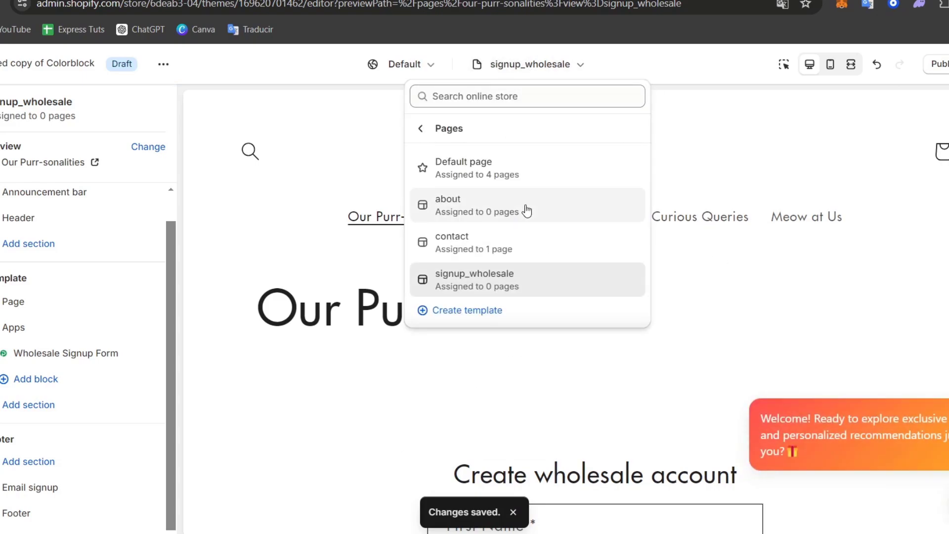
click(503, 315)
click(525, 293)
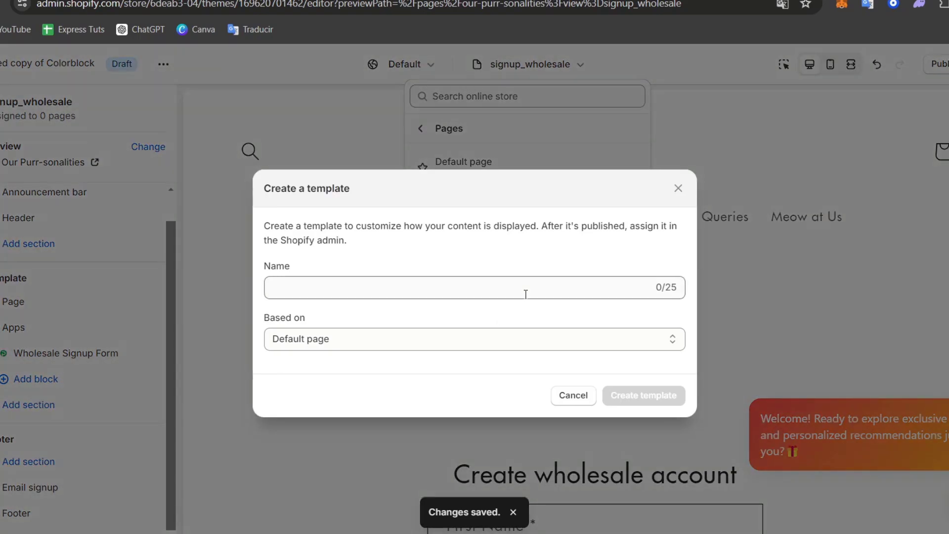
text(c)
text(holes)
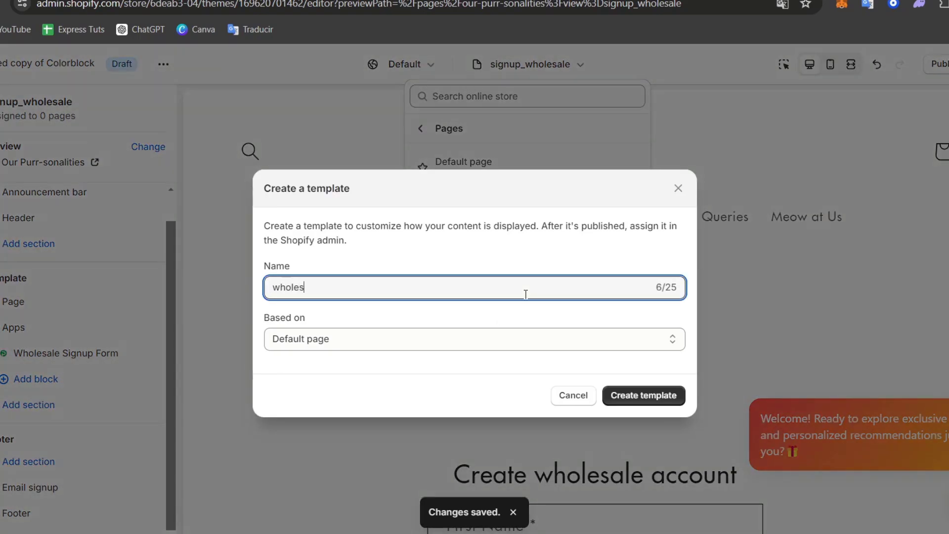
text(ale_catalog)
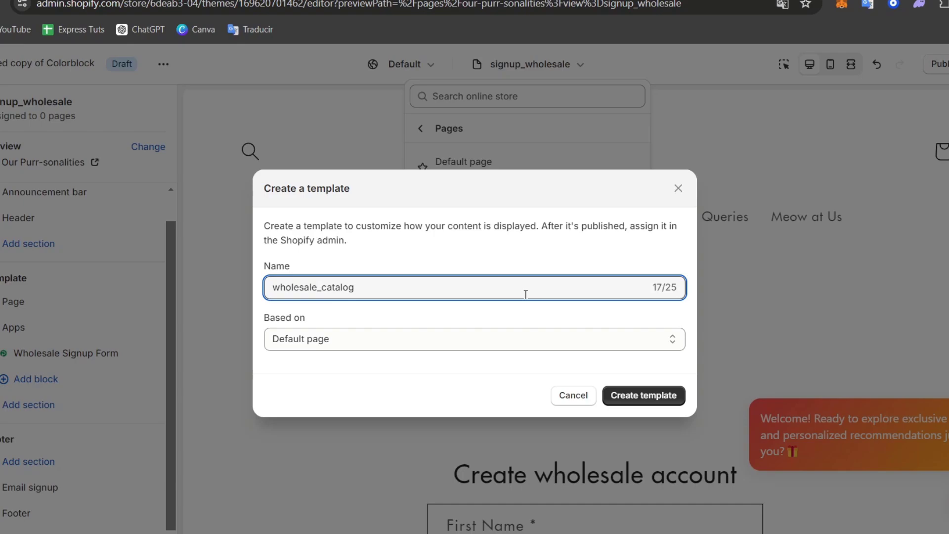
key(ctrl+a)
click(557, 339)
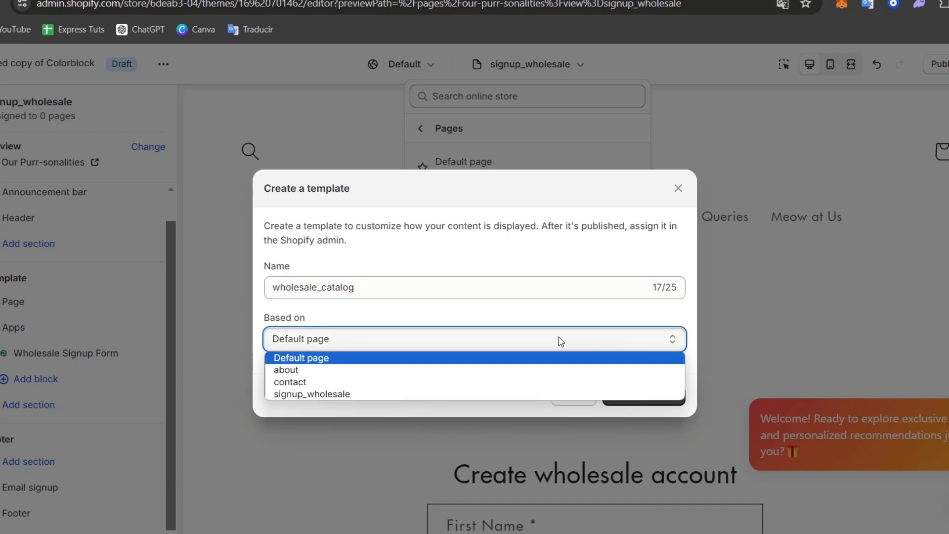
click(420, 357)
click(648, 397)
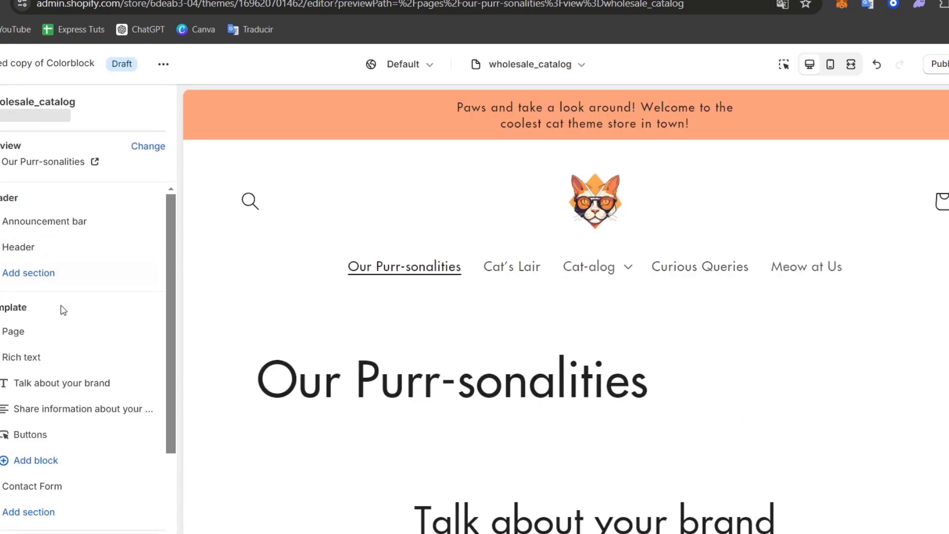
Hide the page title section and delete the Rich text and Contact Form sections.
scroll(69, 319, down, 2)
click(144, 260)
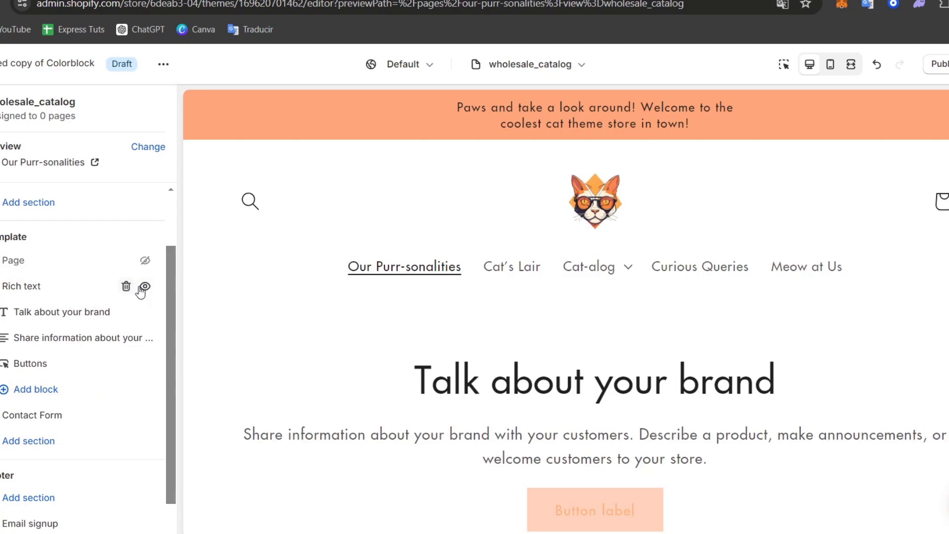
click(125, 287)
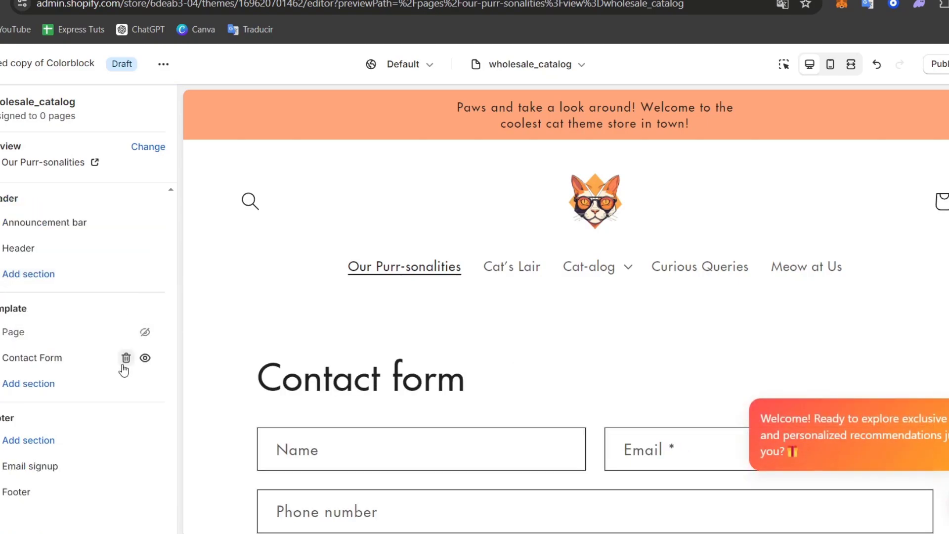
click(125, 357)
Add the Quick Buy app section to the wholesale_catalog template and dismiss the chat popup.
click(44, 360)
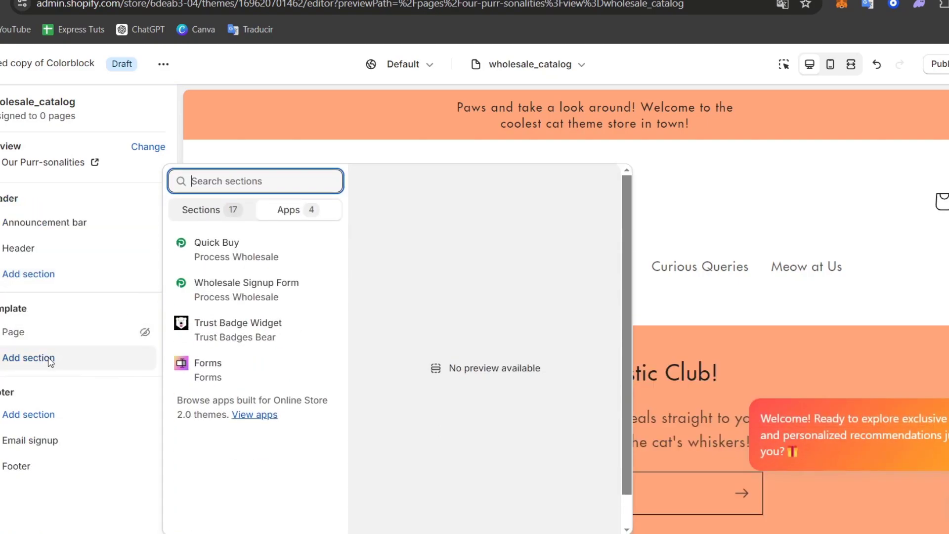
click(267, 260)
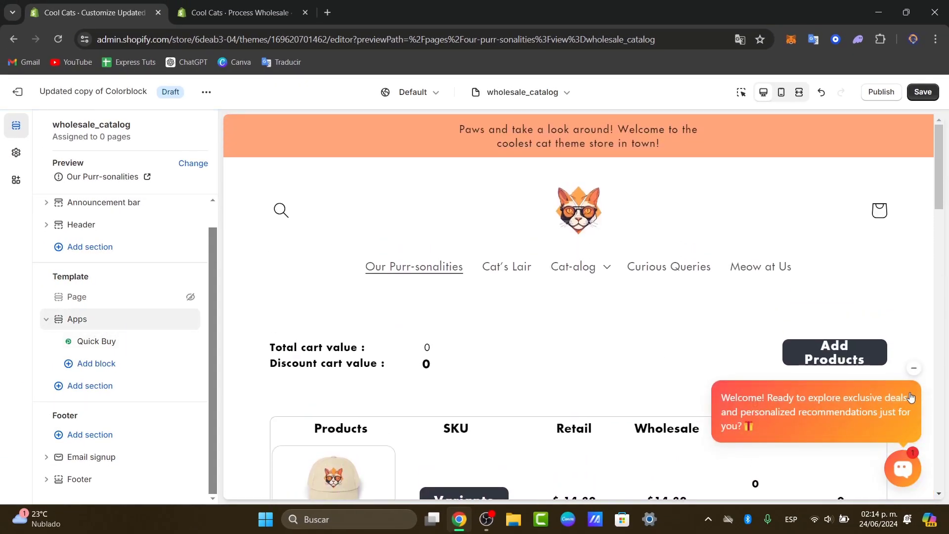
click(915, 370)
scroll(689, 352, down, 4)
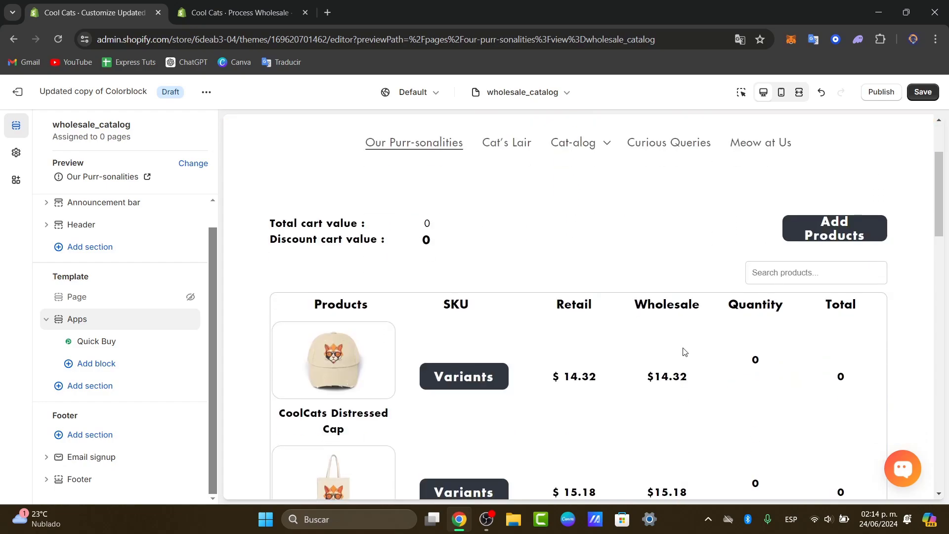
scroll(682, 352, down, 2)
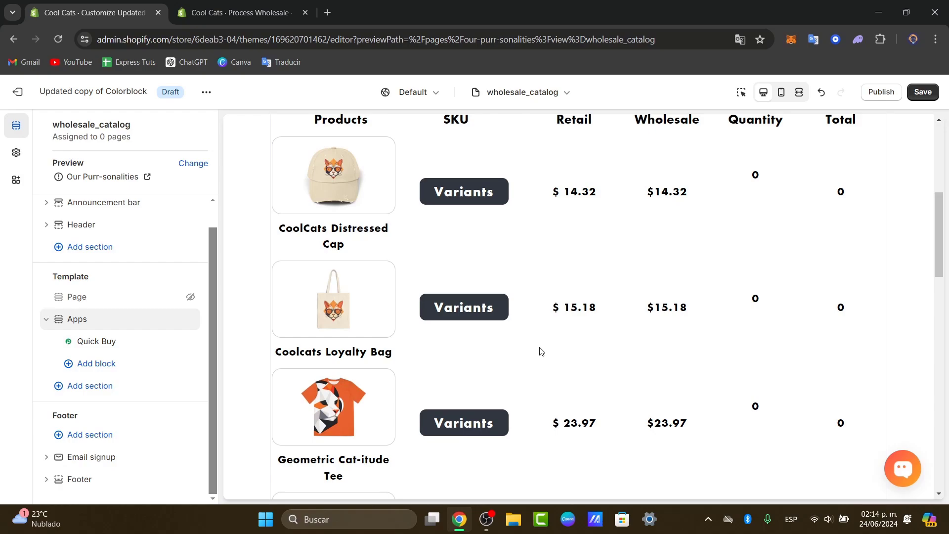
scroll(541, 353, down, 5)
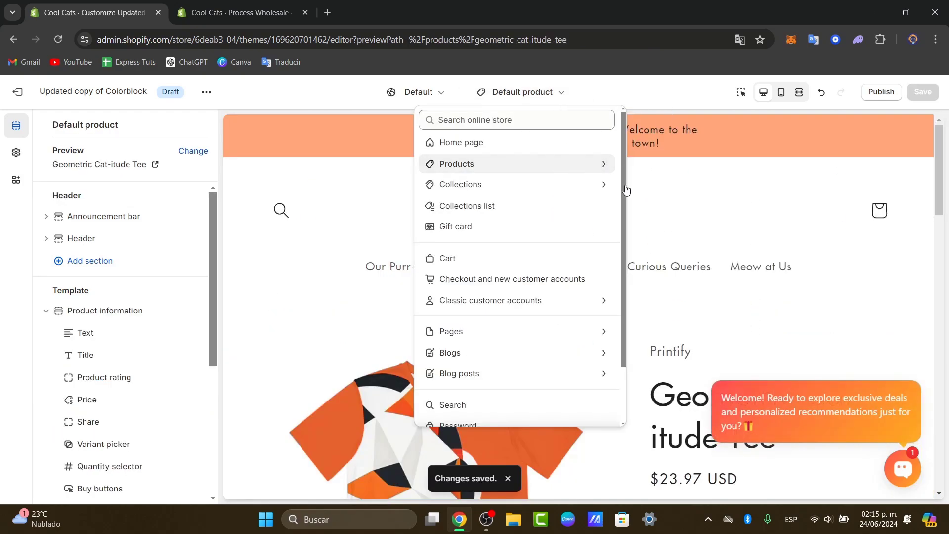
Add the Product Wholesale app block to the Default product template.
click(299, 368)
scroll(591, 372, down, 4)
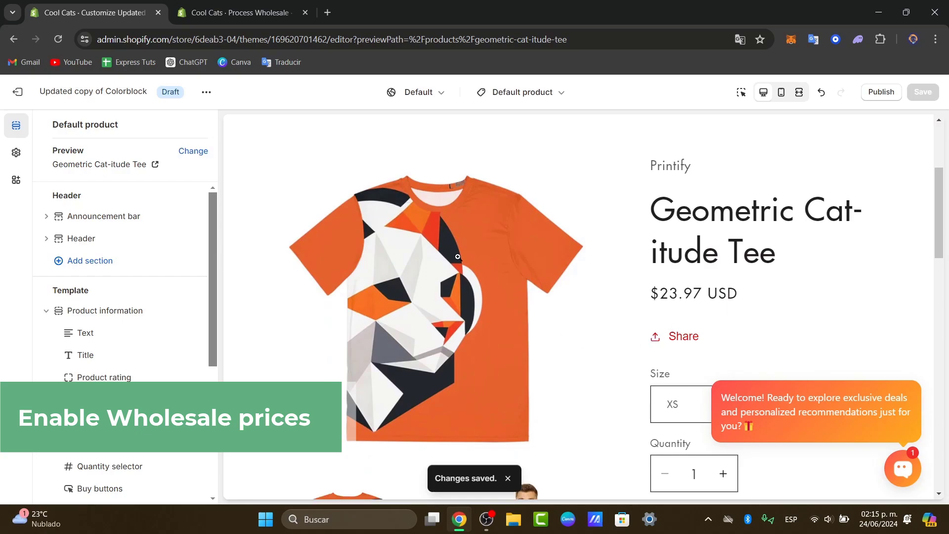
scroll(124, 321, down, 5)
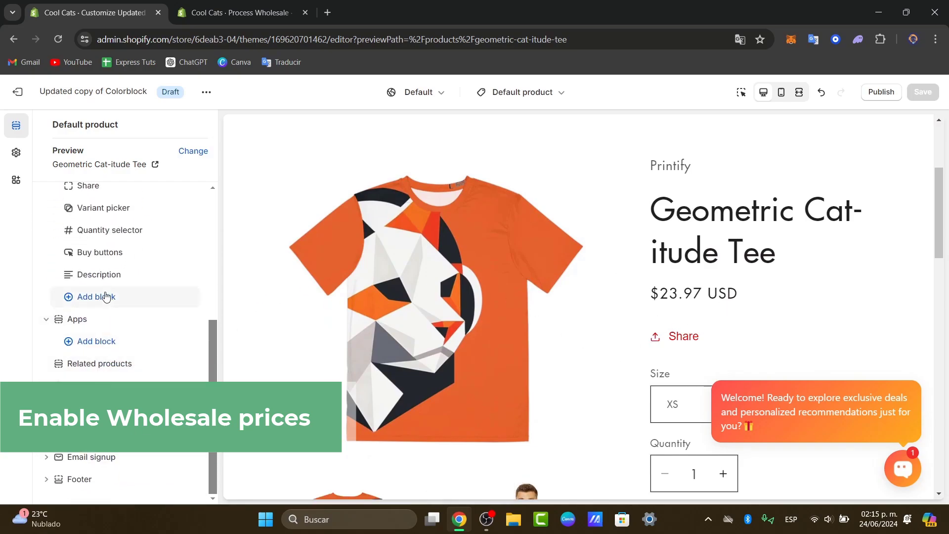
click(128, 296)
click(323, 303)
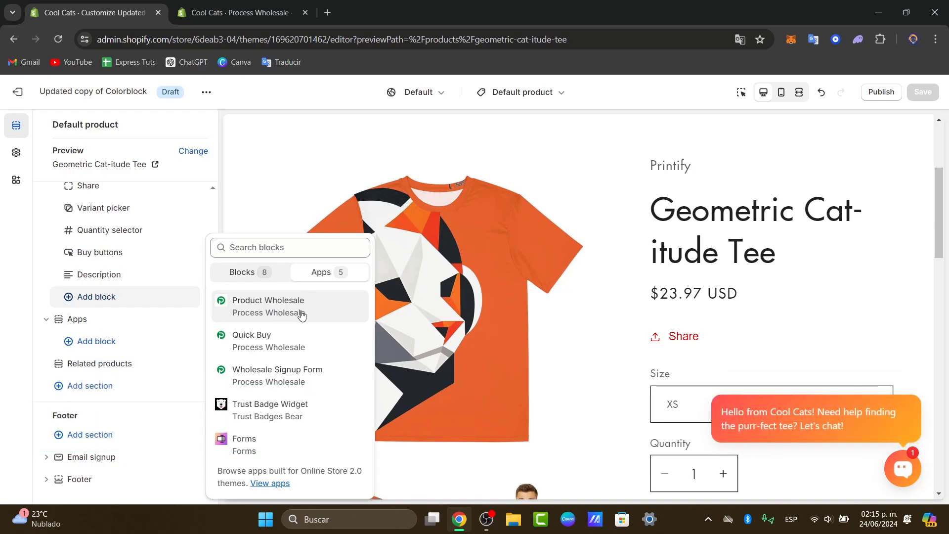
click(300, 306)
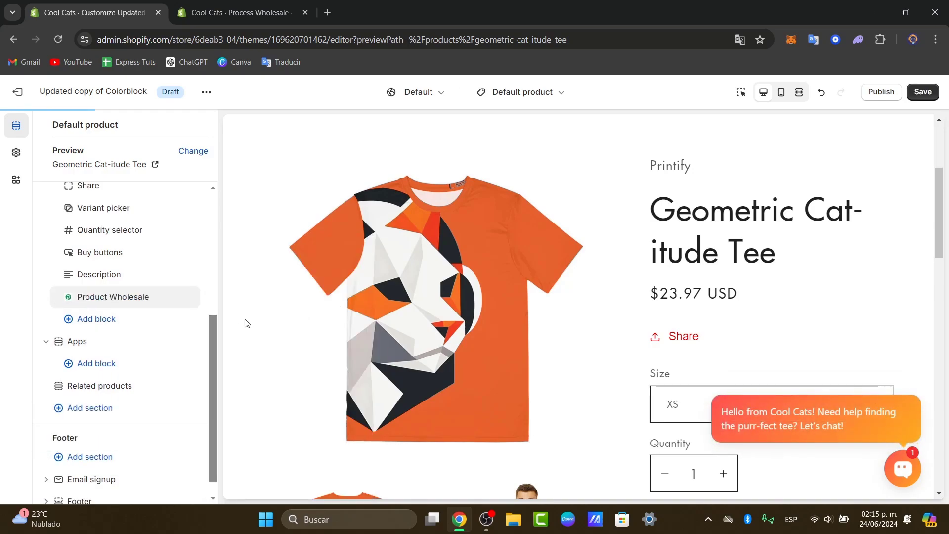
Move the Product Wholesale block directly under Price and save.
scroll(127, 365, up, 2)
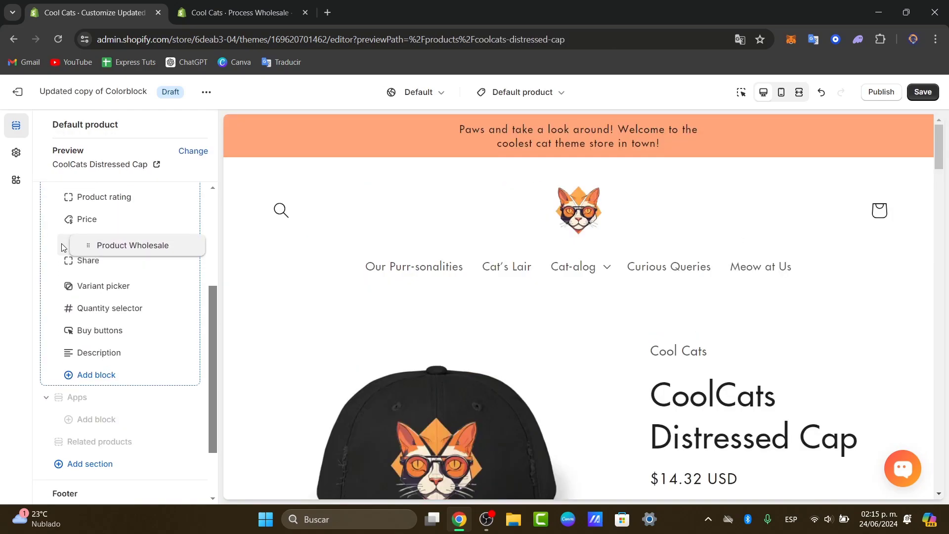
drag(64, 245, 65, 298)
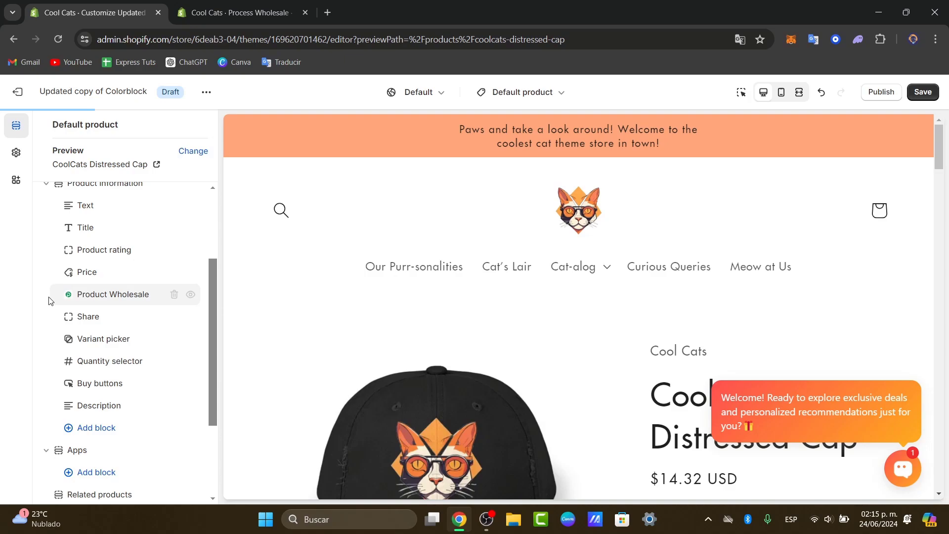
click(653, 92)
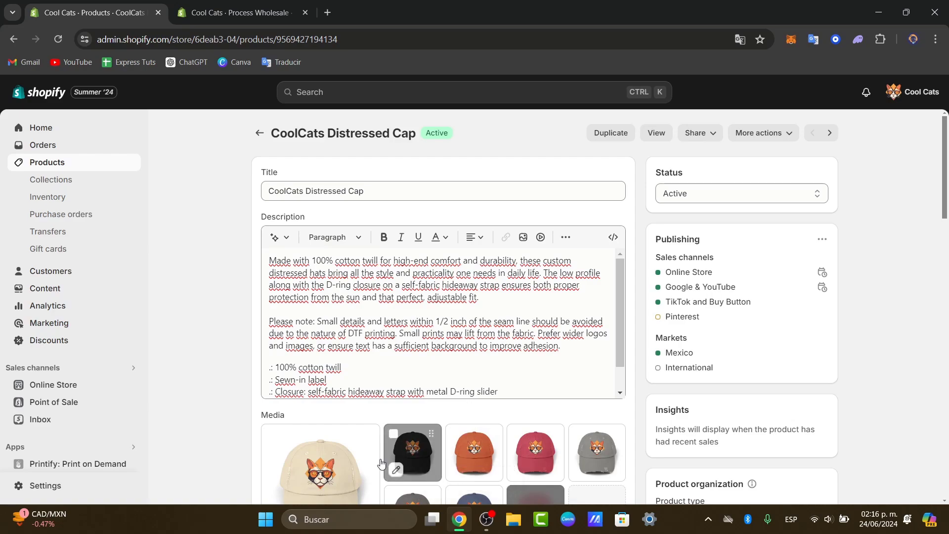
In Checkout settings, require customers to log in before checkout, save, and close Settings.
click(89, 487)
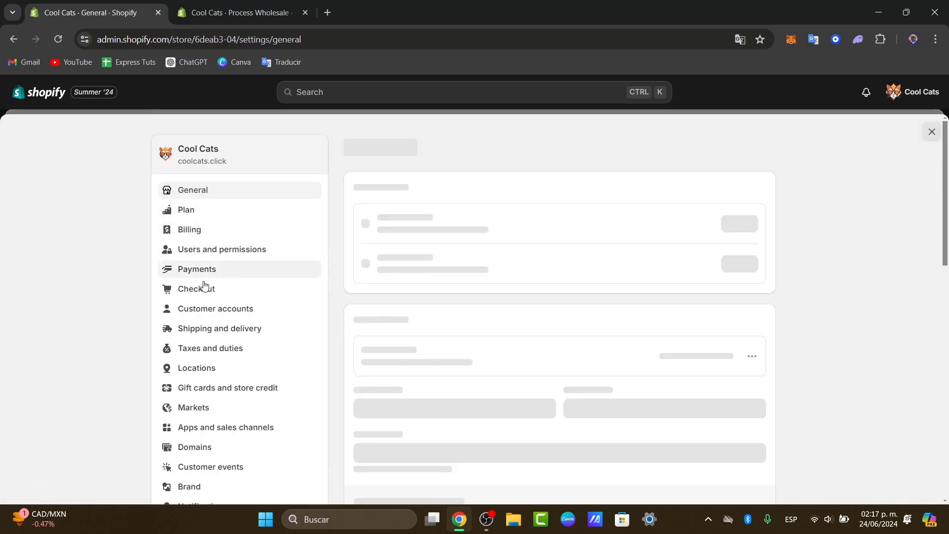
click(202, 291)
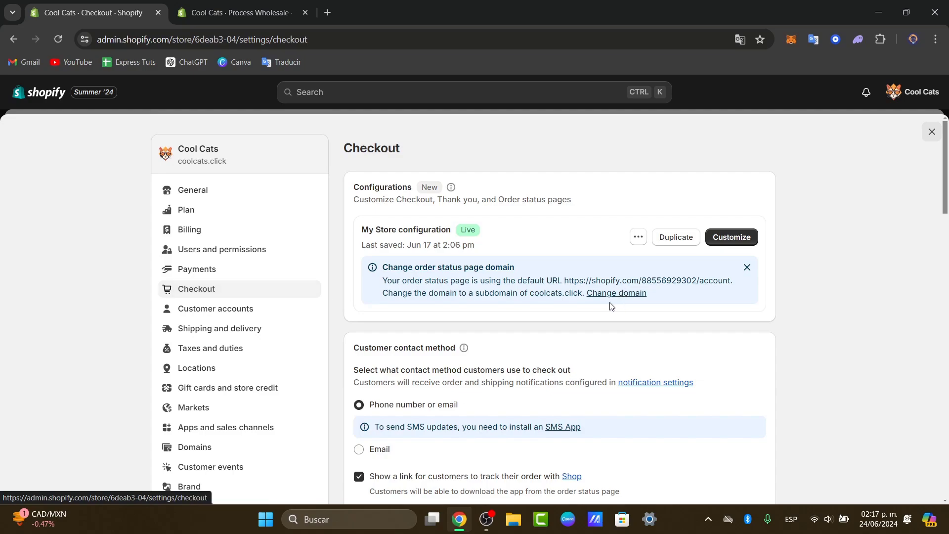
scroll(612, 306, down, 4)
click(359, 325)
scroll(494, 247, up, 3)
click(653, 93)
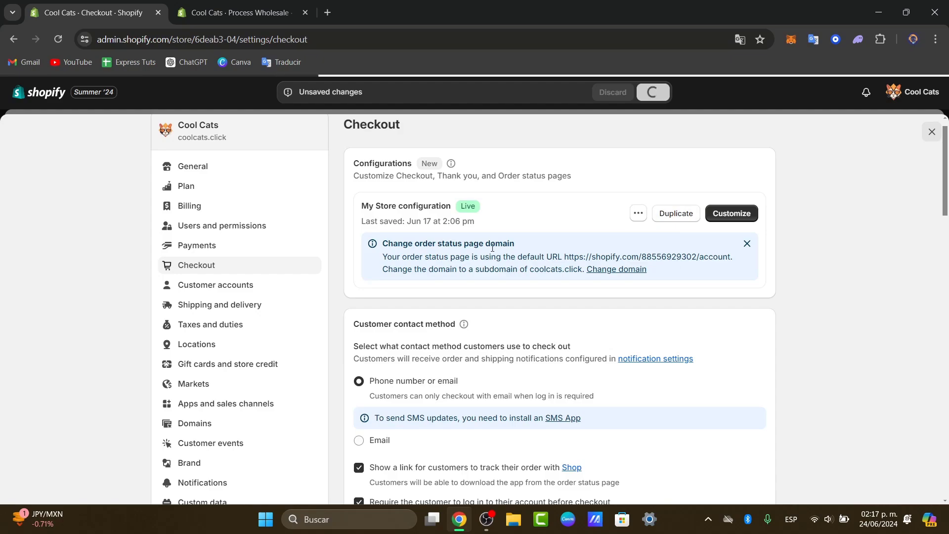
click(934, 137)
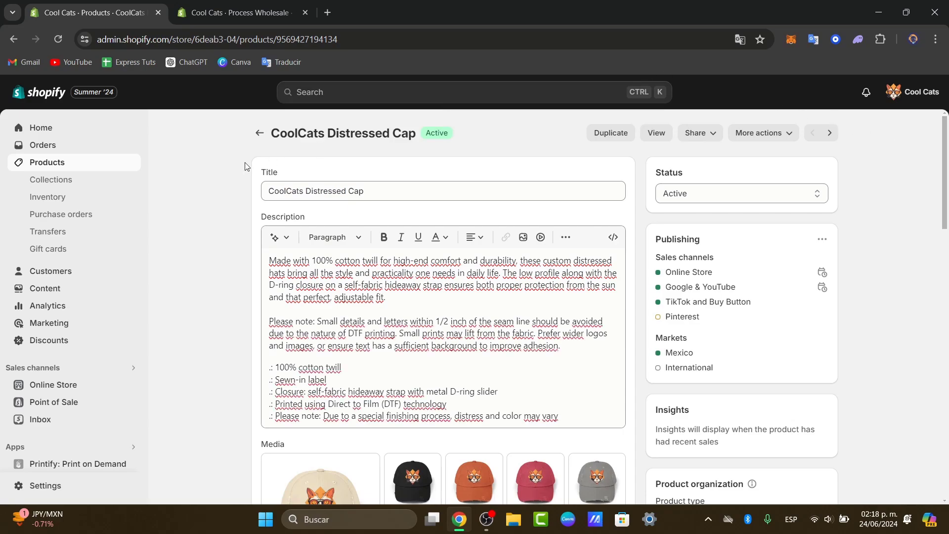
Open the Products > Collections list and look over its collections.
click(72, 181)
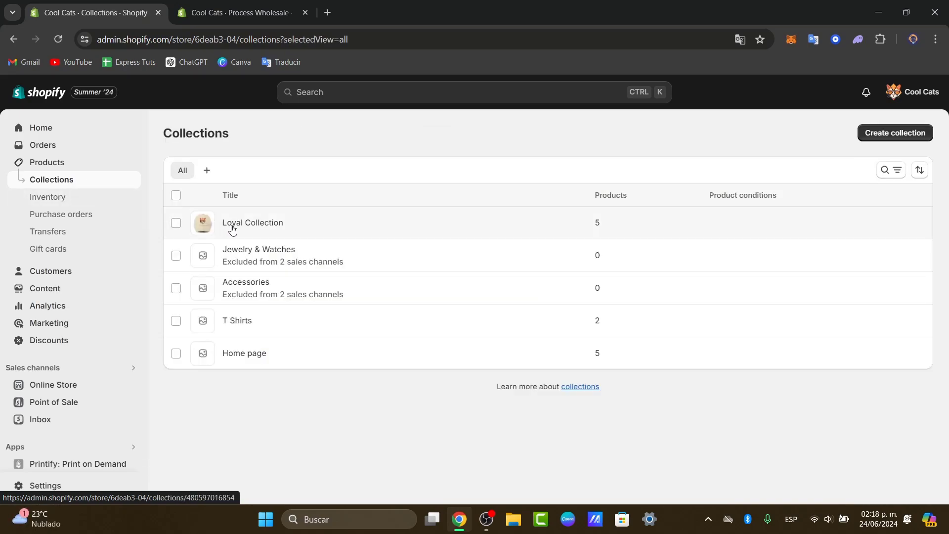
mouse_move(269, 273)
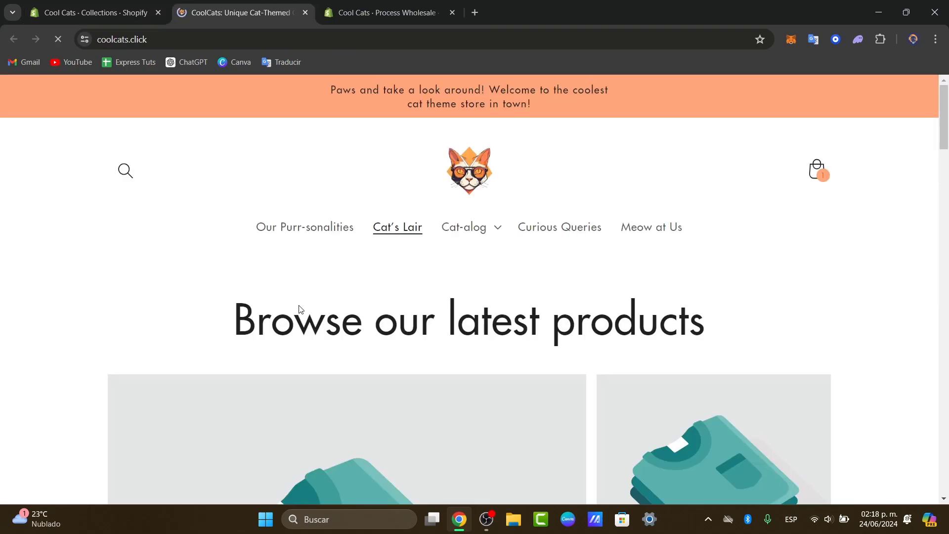
click(484, 239)
click(497, 270)
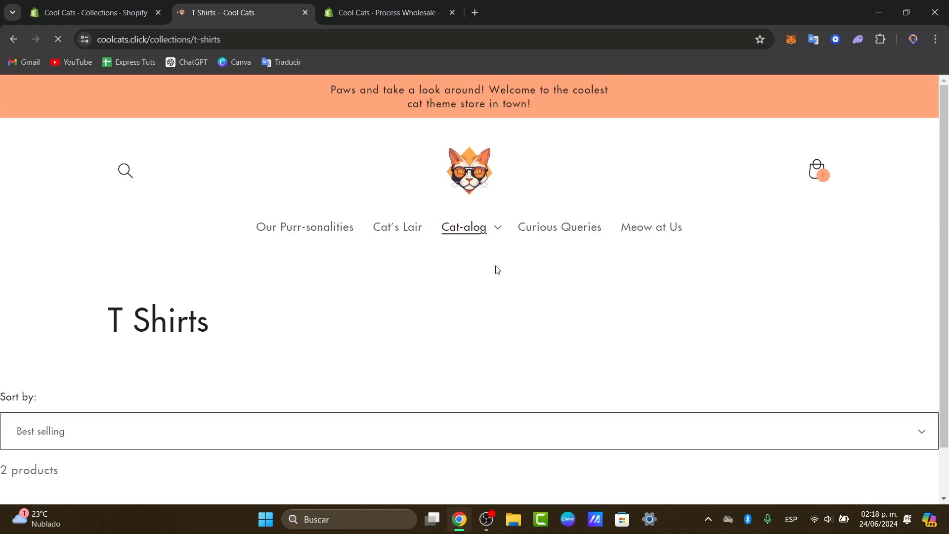
scroll(472, 319, down, 4)
scroll(470, 321, down, 2)
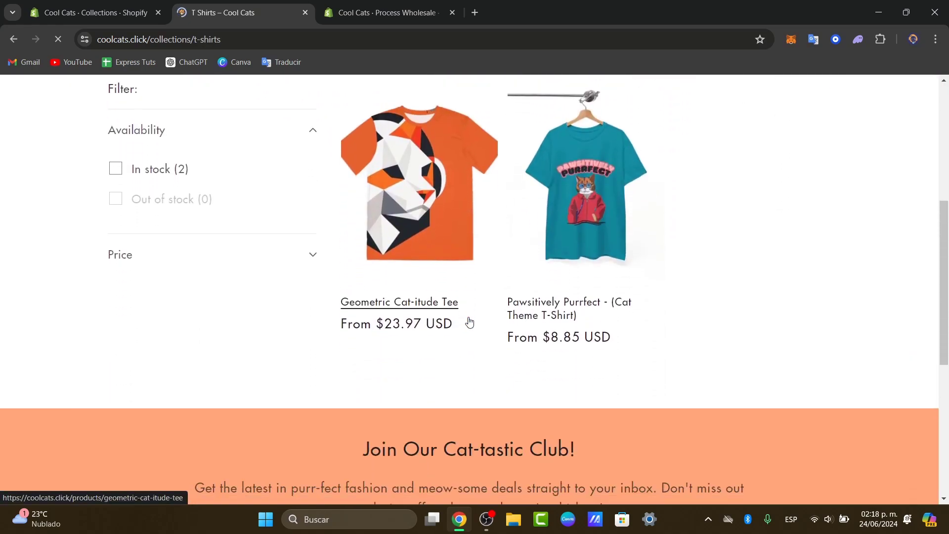
scroll(468, 322, up, 1)
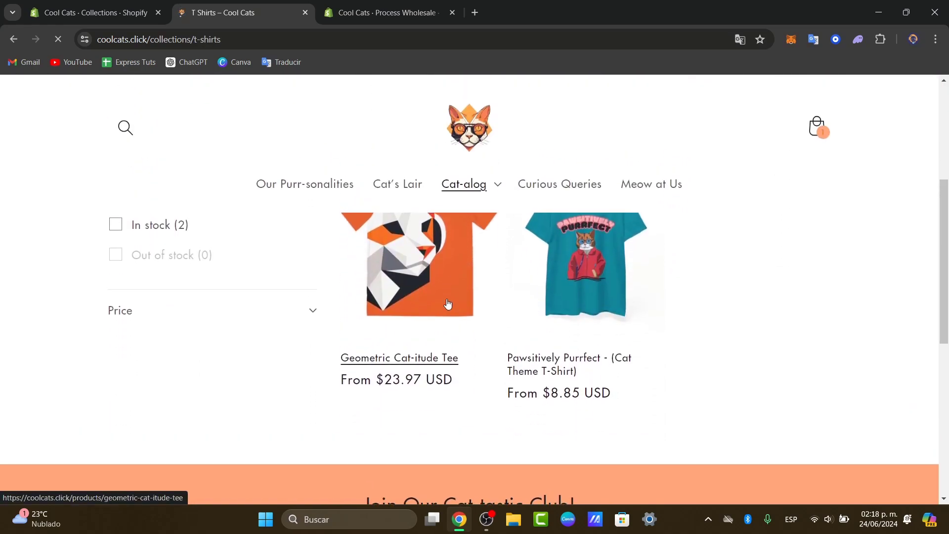
click(447, 303)
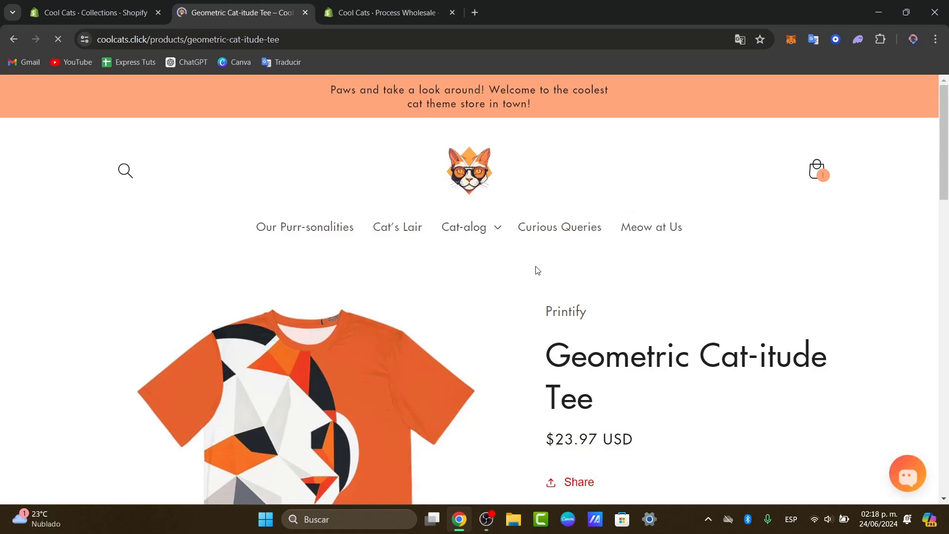
scroll(535, 269, down, 5)
scroll(535, 269, down, 3)
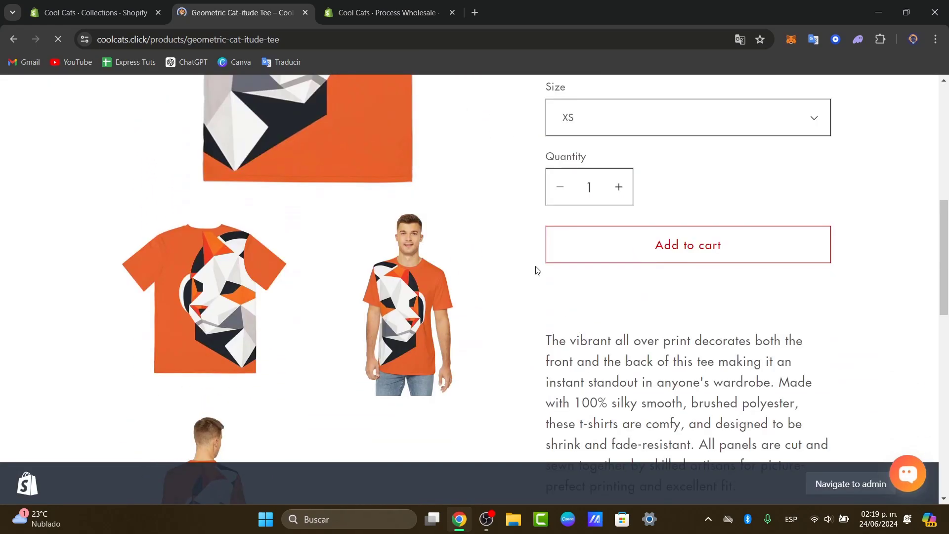
scroll(536, 270, up, 6)
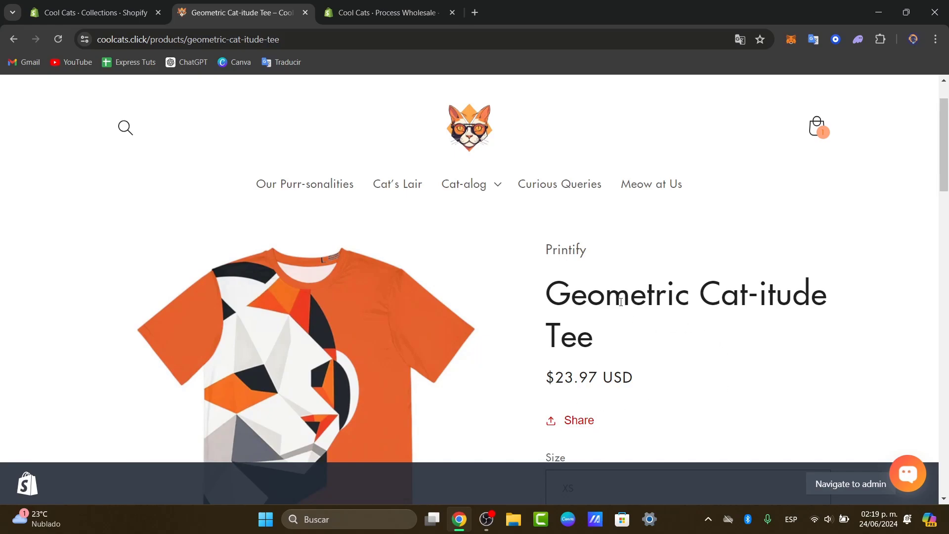
double_click(578, 249)
scroll(579, 246, up, 1)
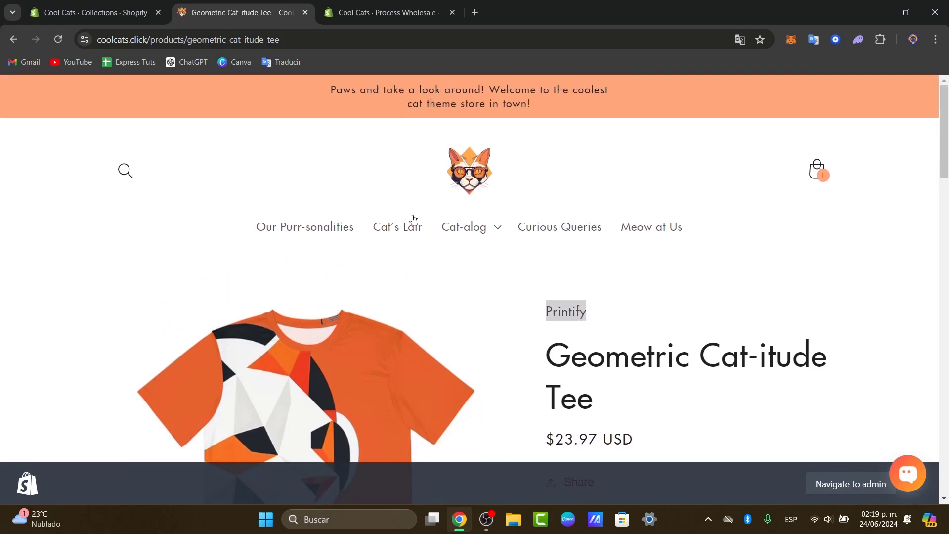
click(411, 231)
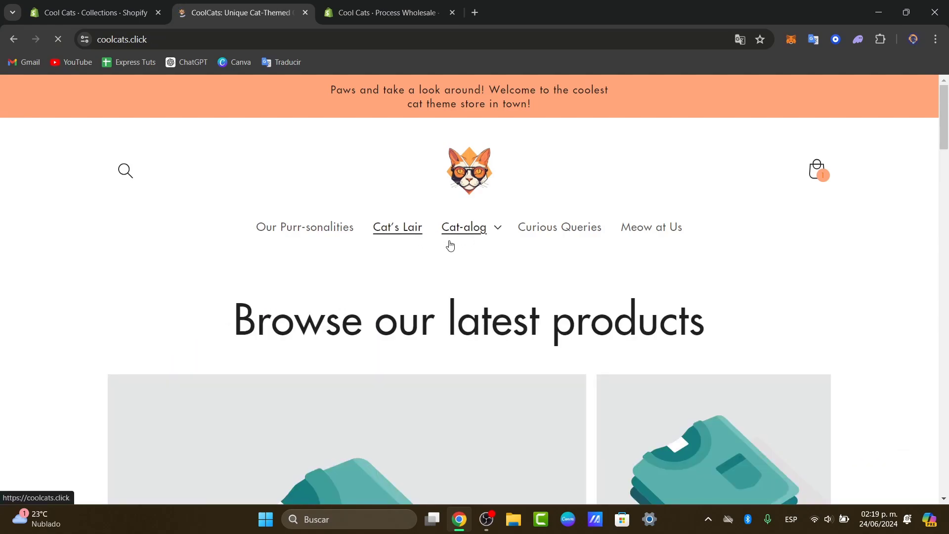
scroll(456, 246, down, 5)
scroll(456, 249, down, 17)
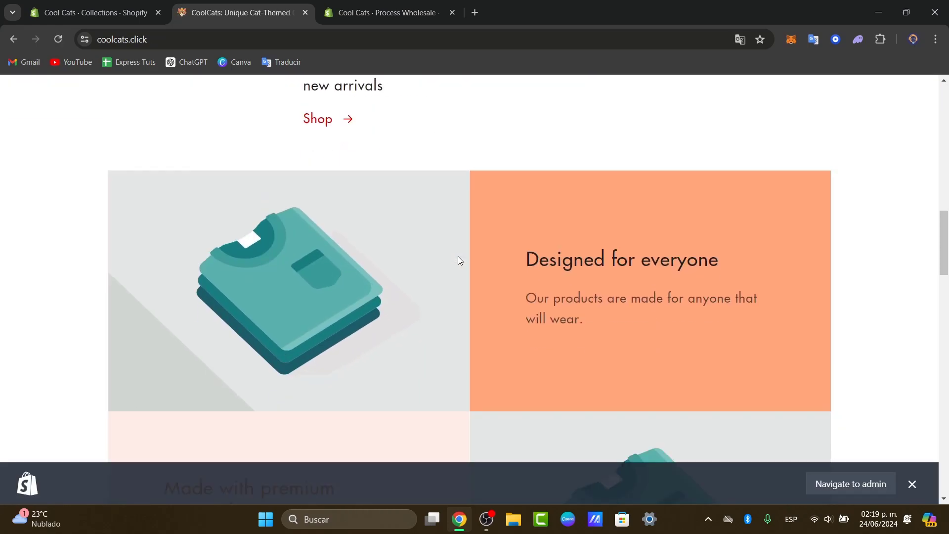
scroll(458, 256, down, 20)
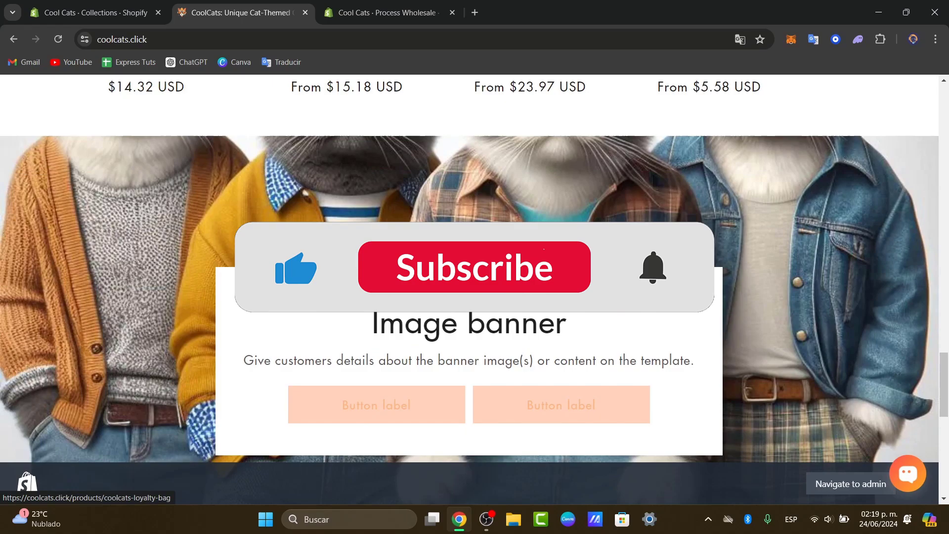
scroll(458, 256, down, 4)
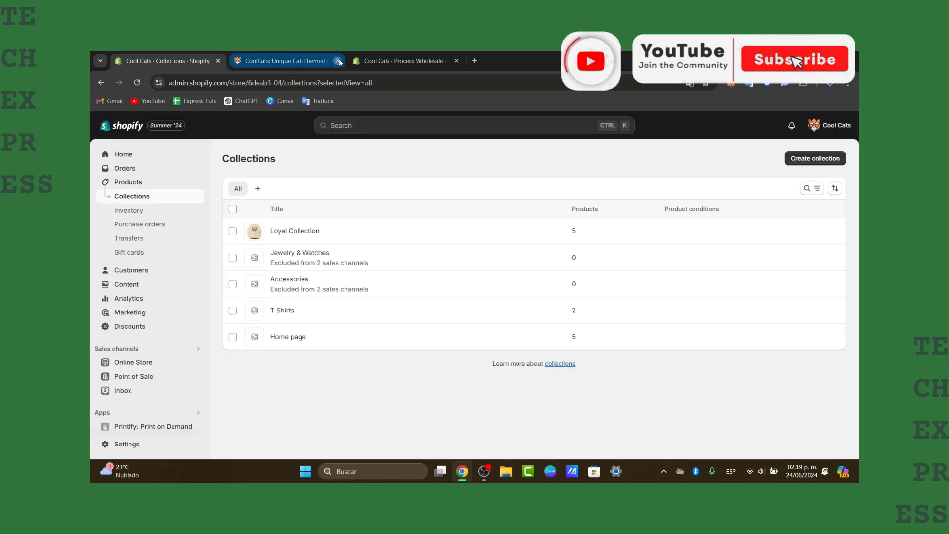
Close the storefront and Process Wholesale tabs and return to the admin Home page.
click(337, 60)
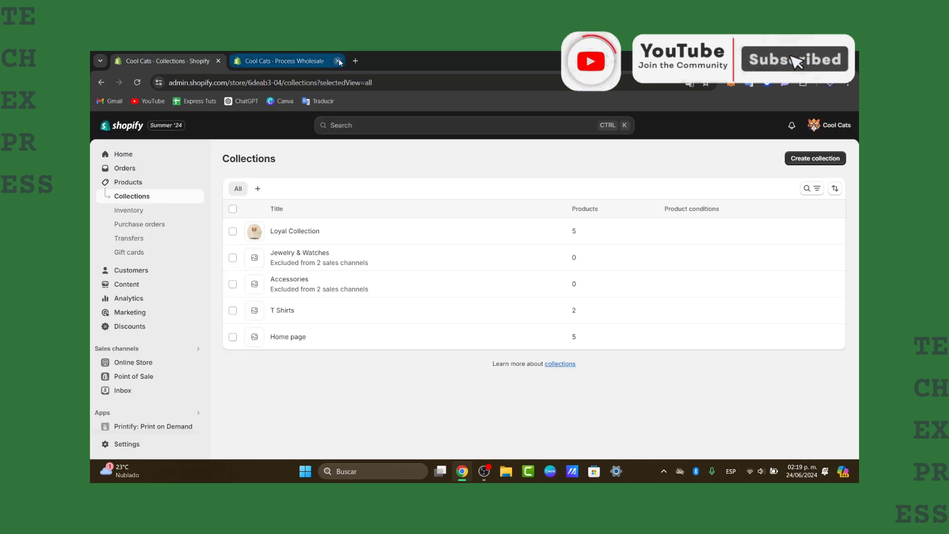
click(338, 61)
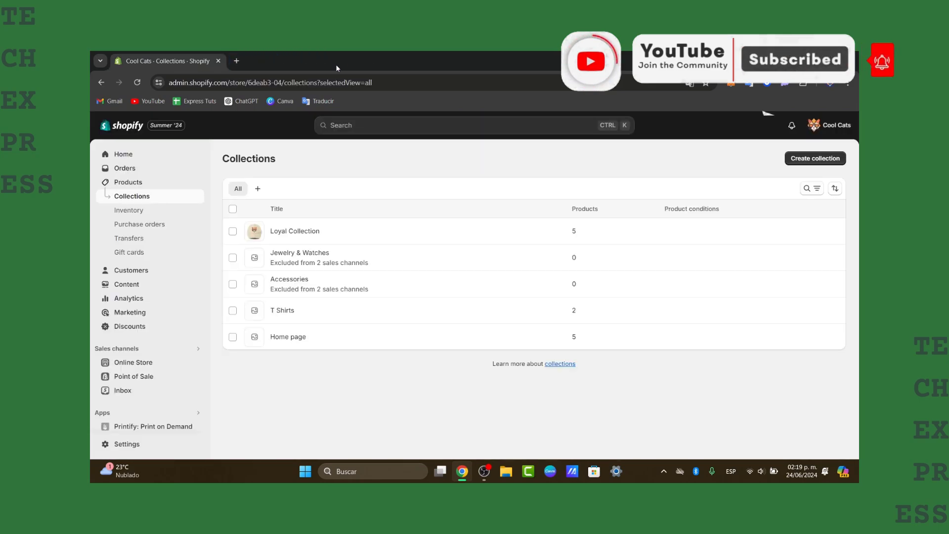
click(131, 153)
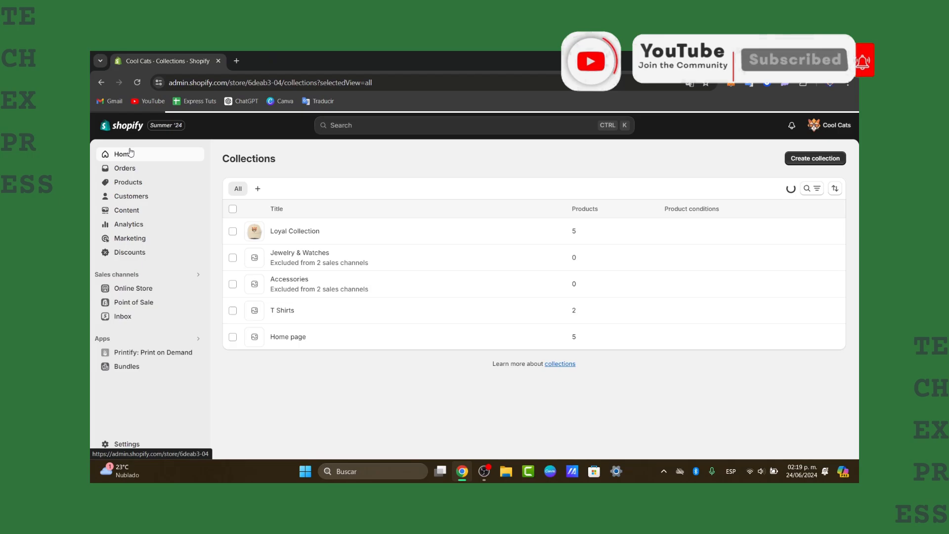